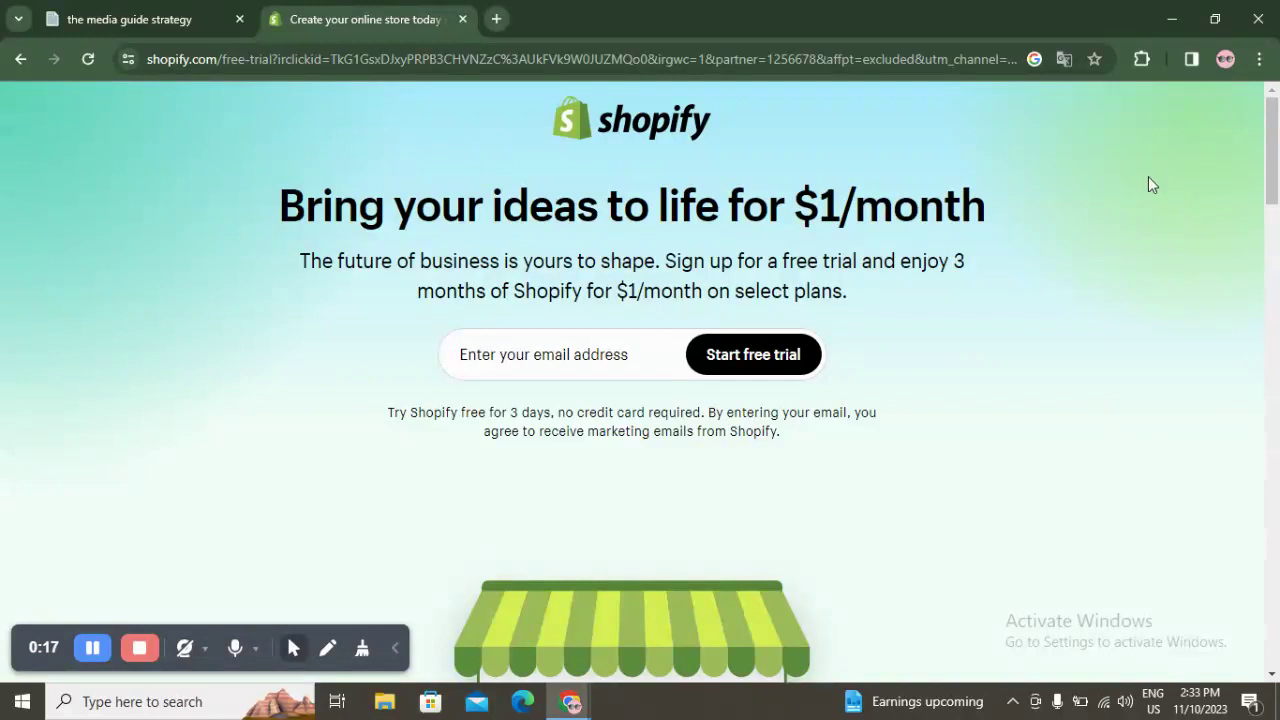
# Start the Shopify free trial and describe the business as just starting out
pyautogui.click(710, 356)
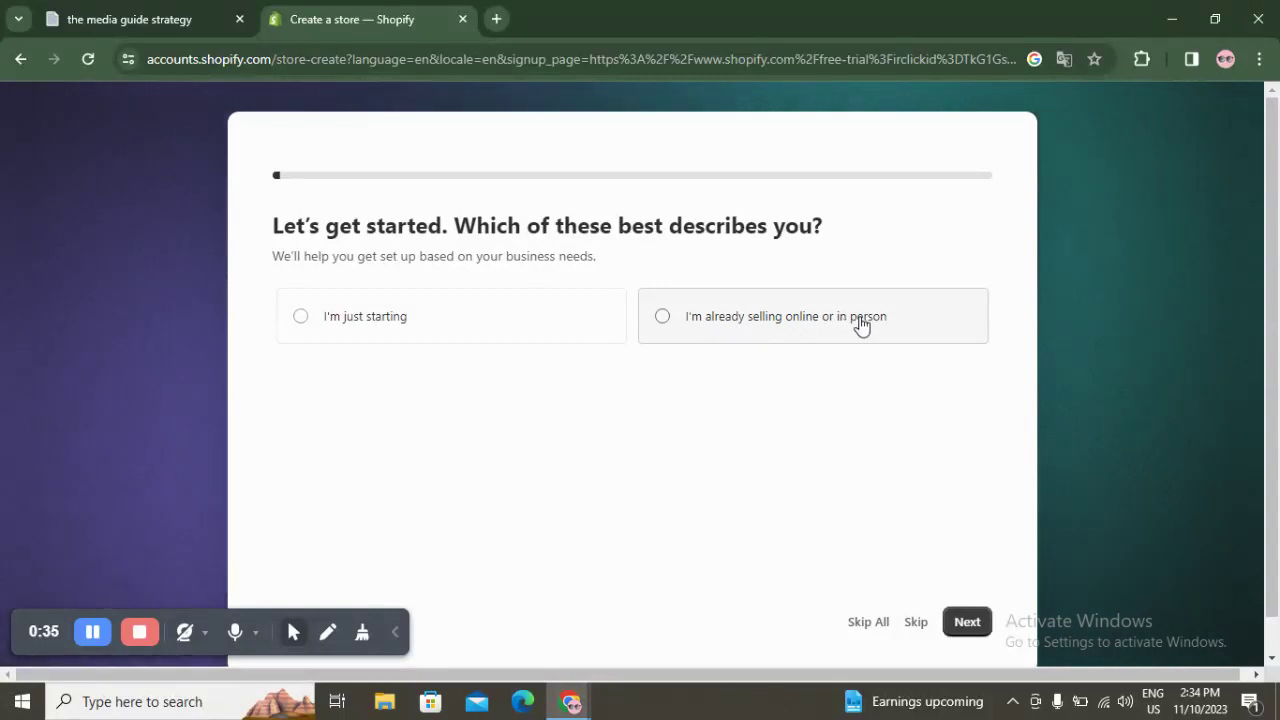
pyautogui.click(561, 330)
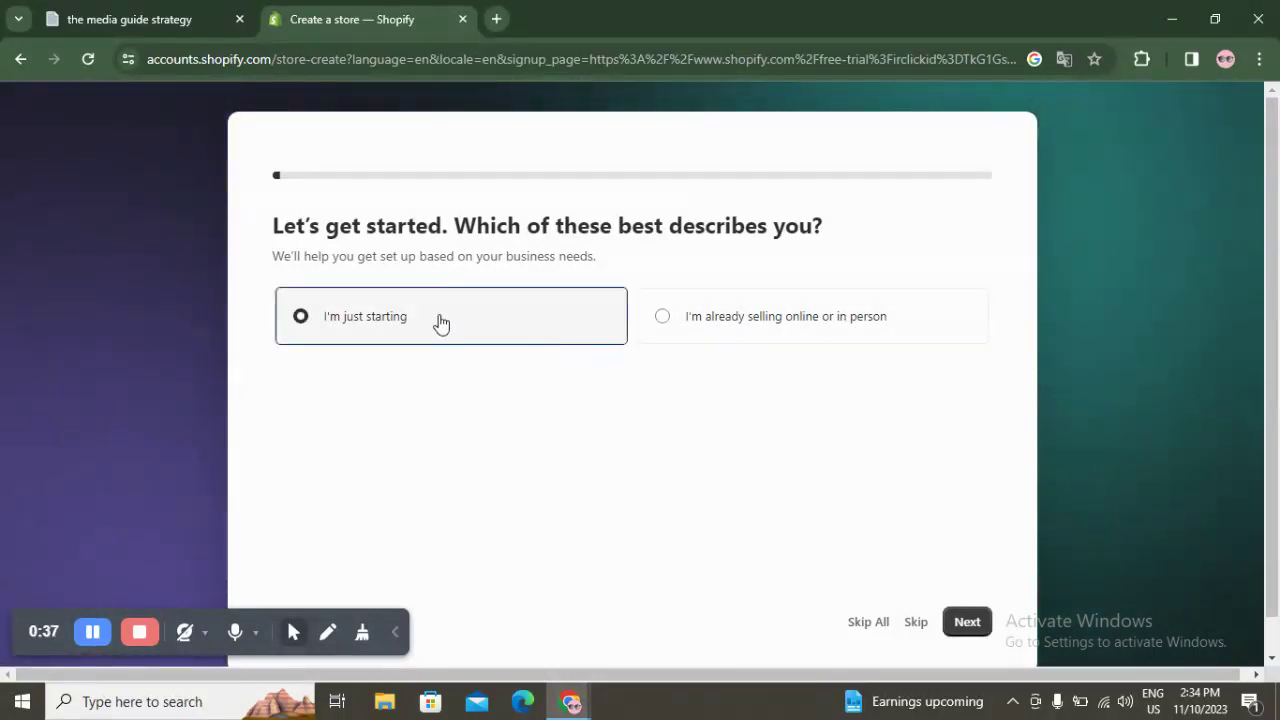
pyautogui.click(967, 626)
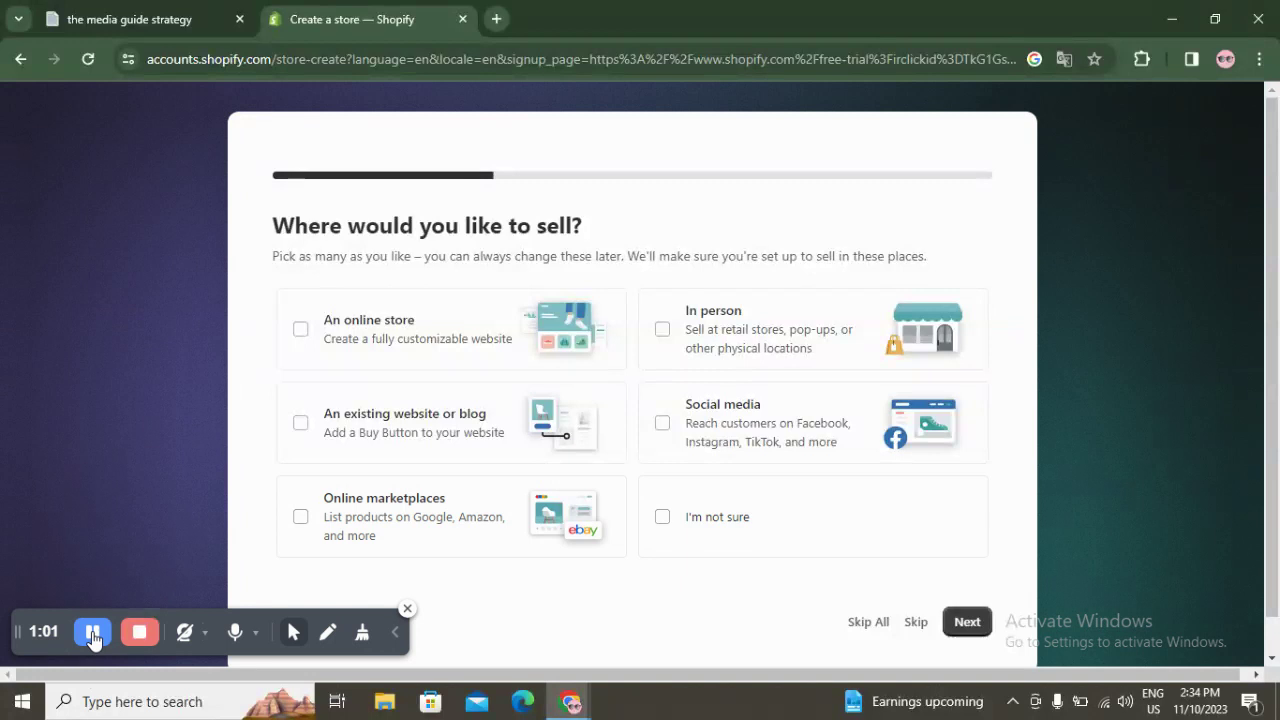
# Choose an online store as the sales channel and digital products as the first thing to sell
pyautogui.click(425, 329)
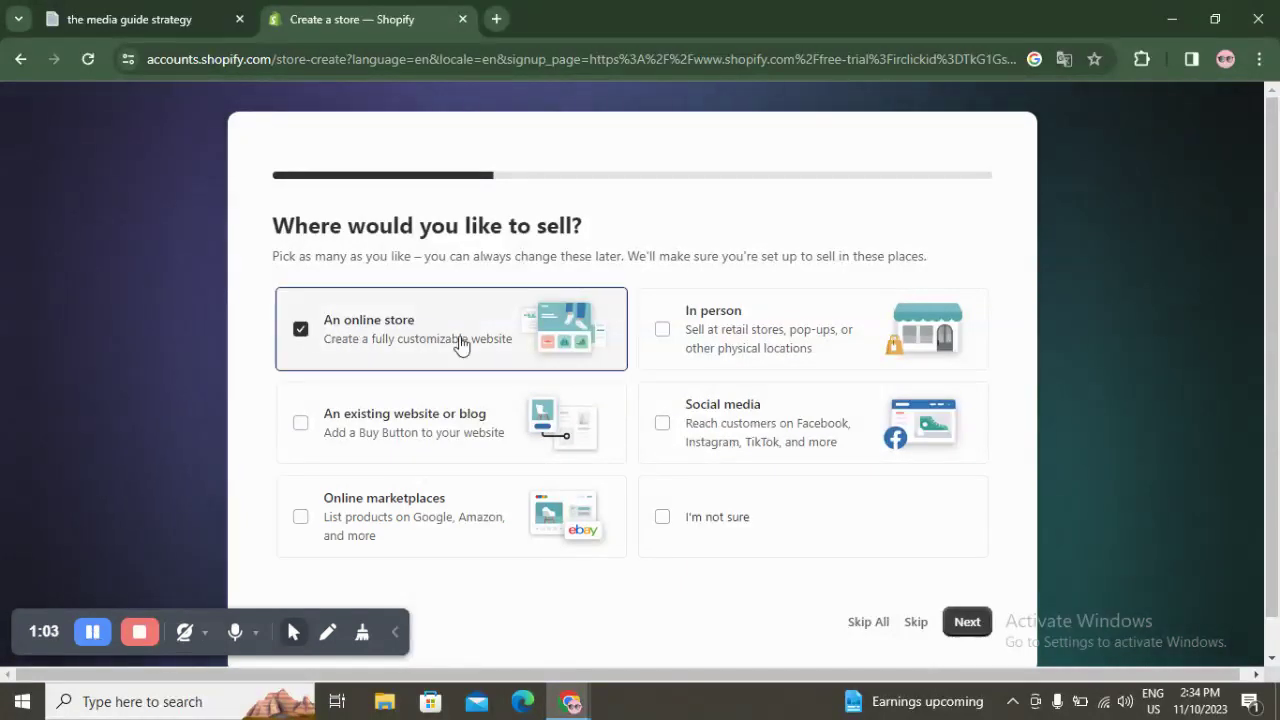
pyautogui.click(966, 623)
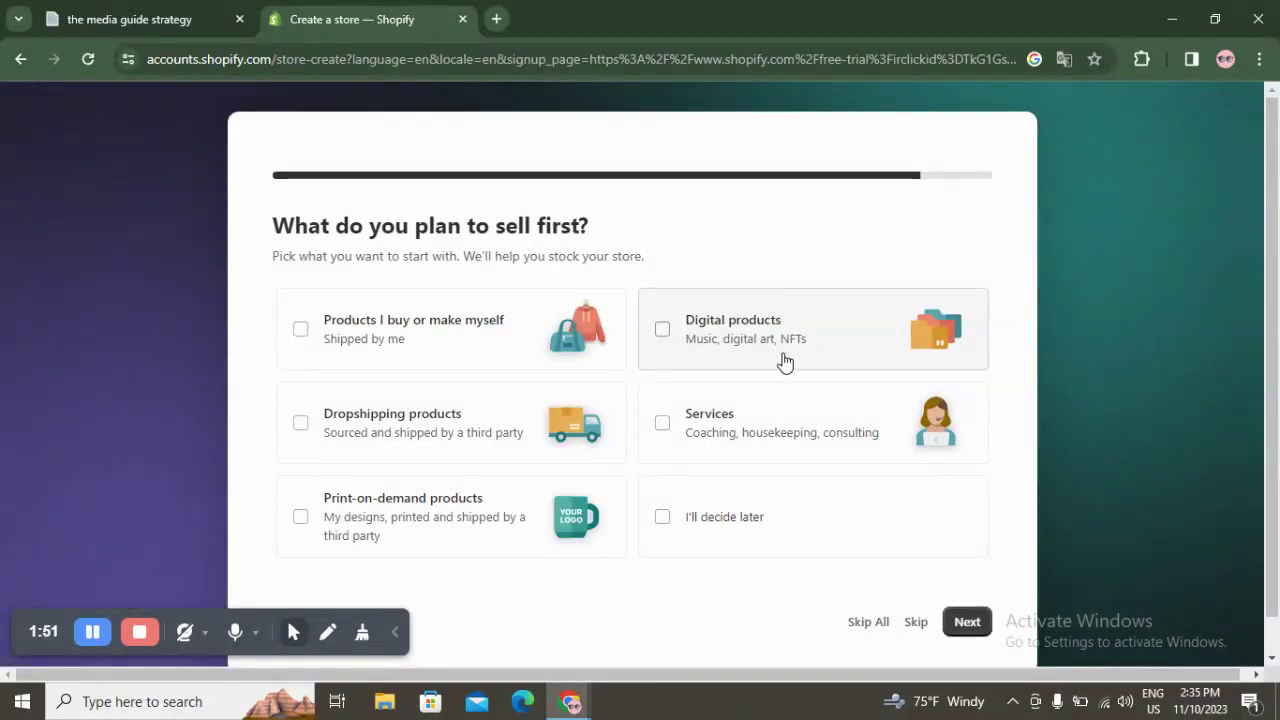
pyautogui.click(768, 322)
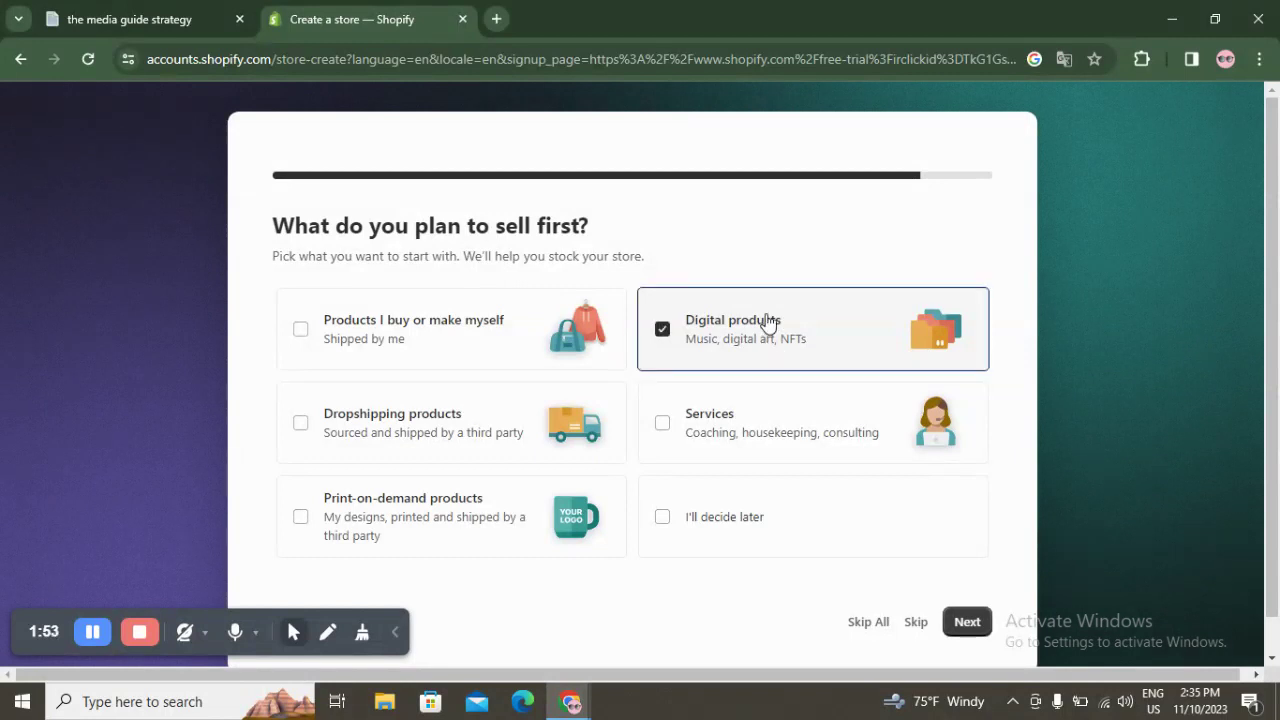
pyautogui.click(958, 623)
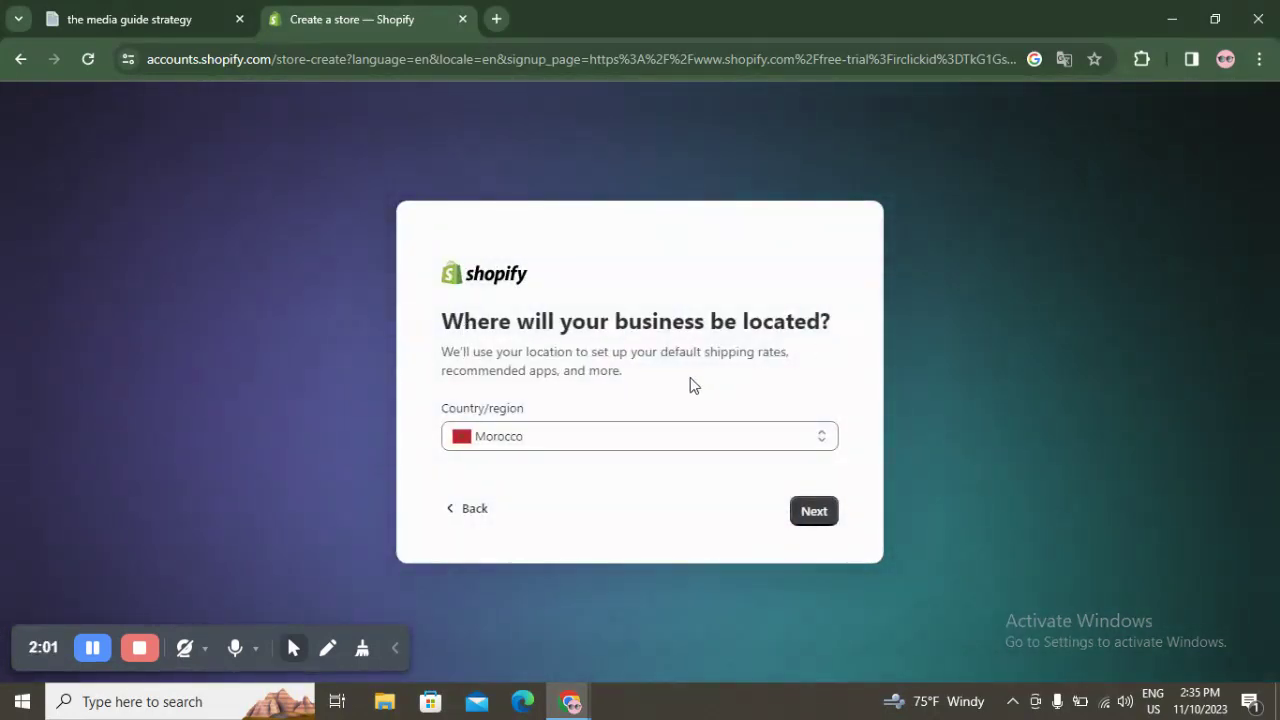
# Keep Morocco as the business country/region and continue to account creation
pyautogui.click(545, 441)
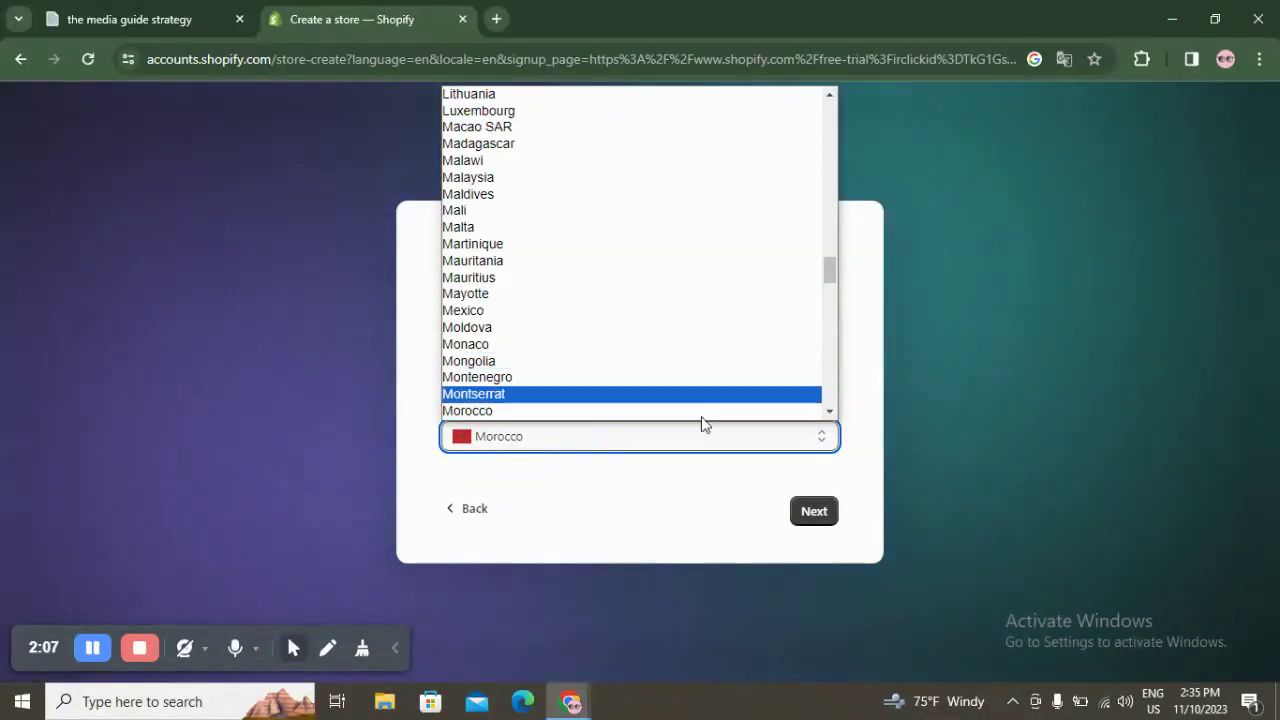
pyautogui.click(648, 410)
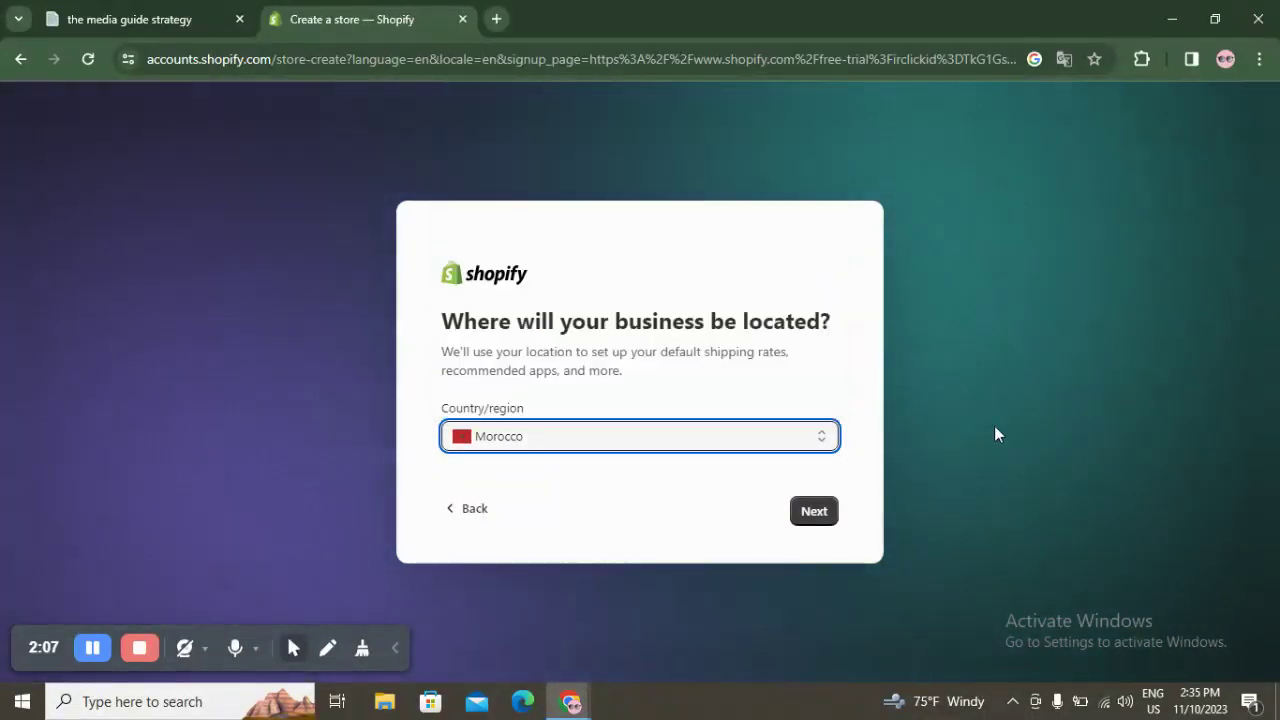
pyautogui.click(795, 522)
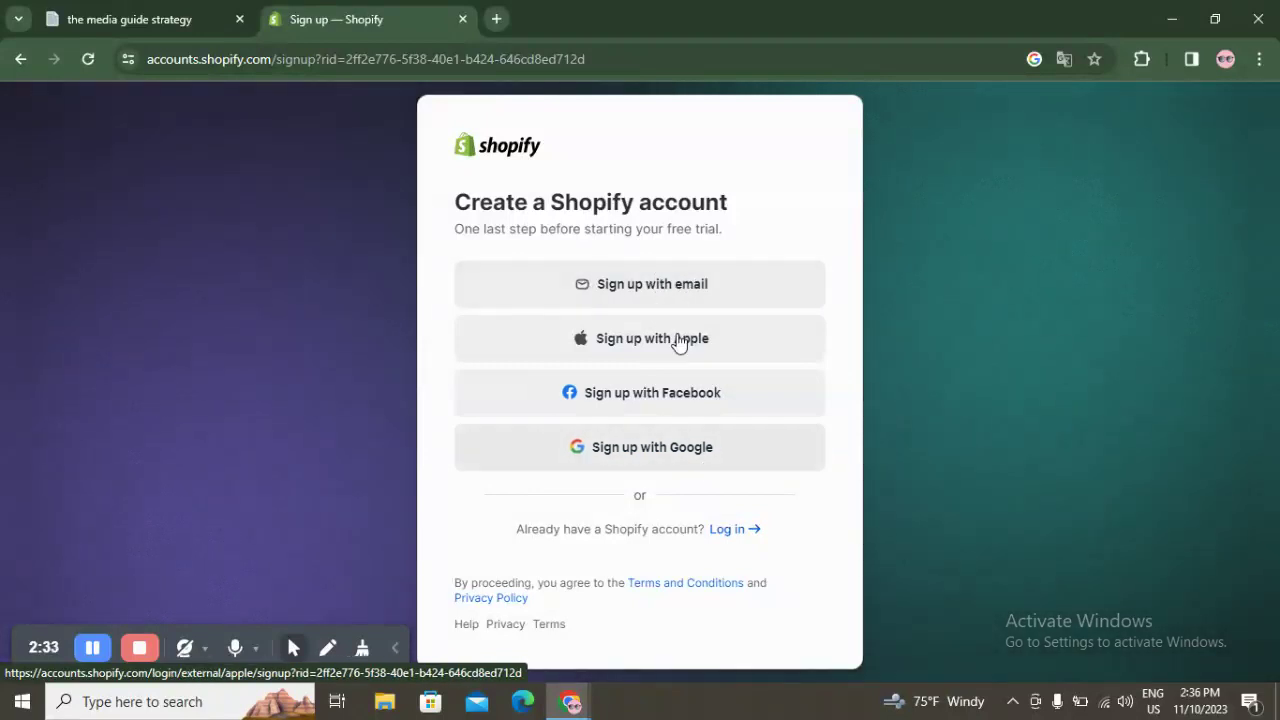
# Complete the account sign-up so the store admin Home with its 0/5 setup guide loads
pyautogui.click(92, 647)
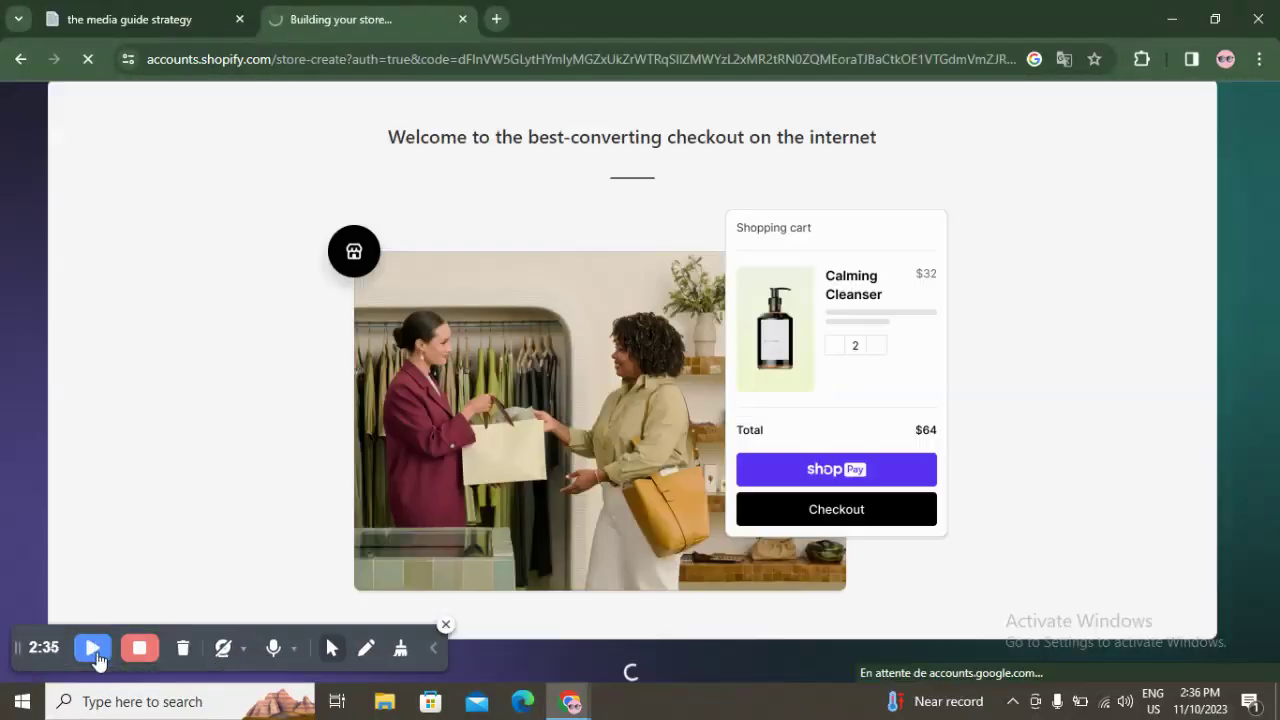
pyautogui.click(93, 648)
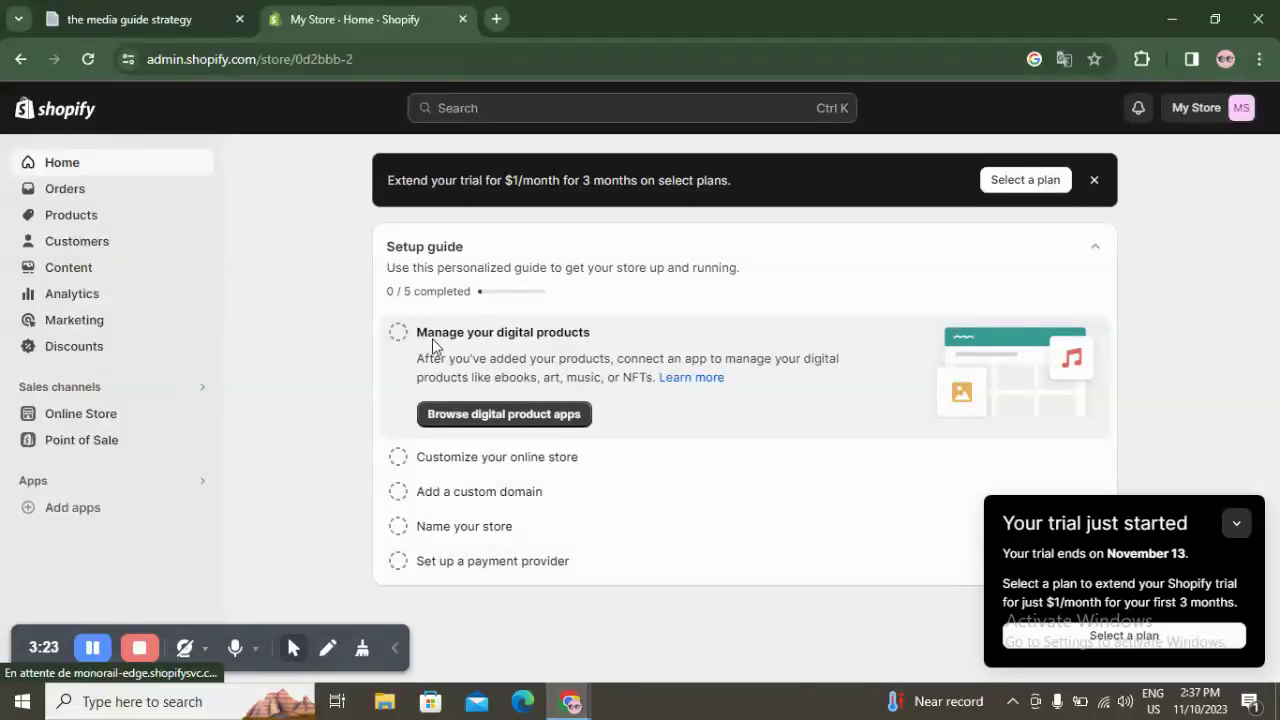
# Open the App Store's Digital products category from the digital product app recommendations
pyautogui.click(535, 427)
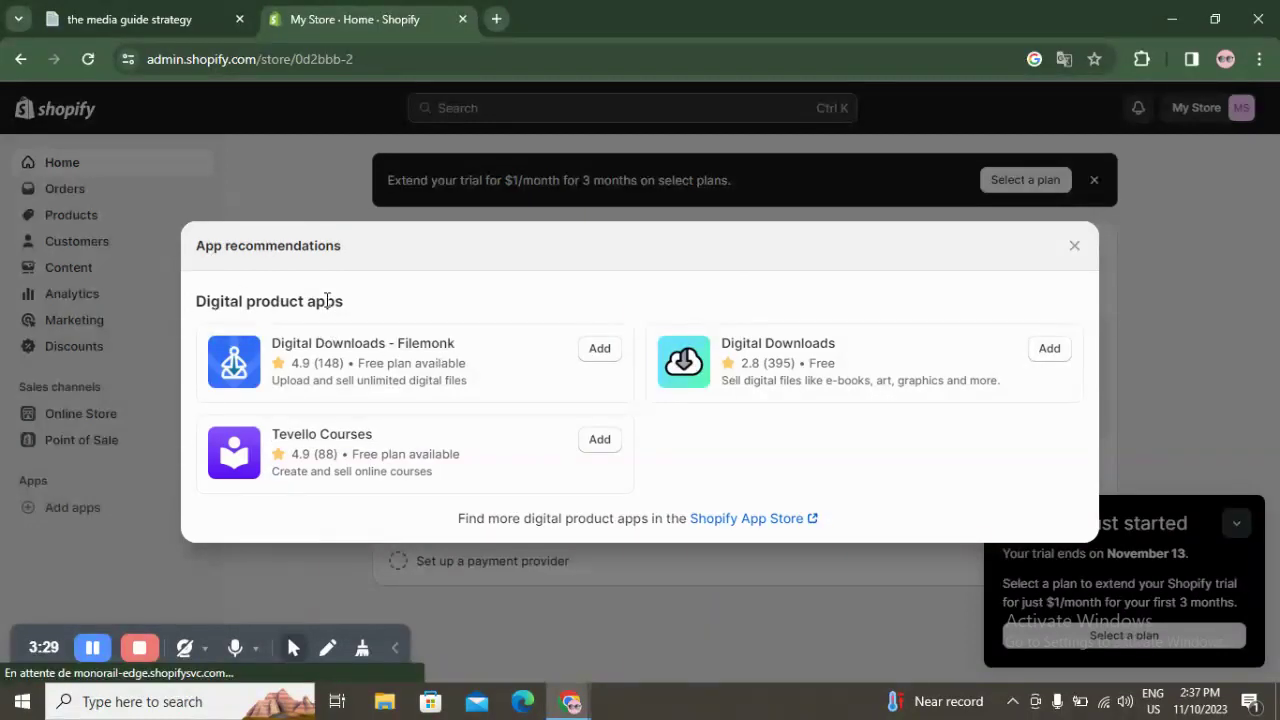
pyautogui.click(738, 518)
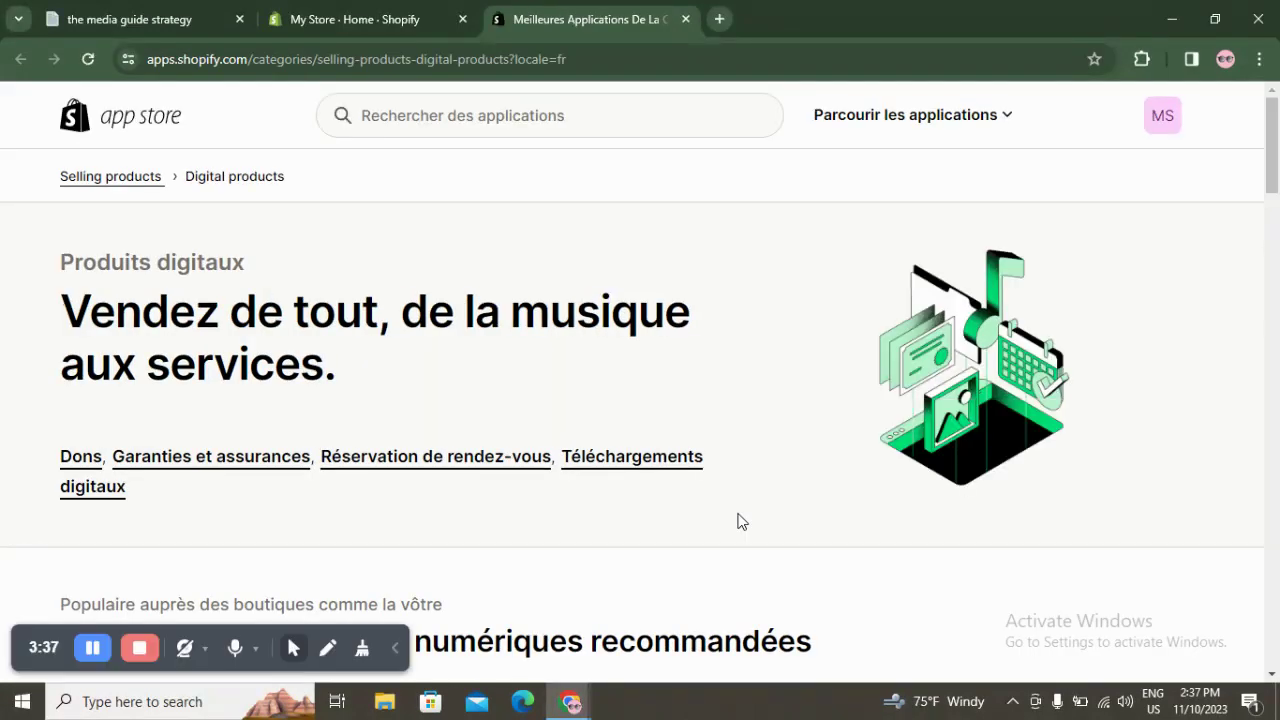
# Load more options in the Digital products app list and scroll through the results
pyautogui.scroll(-5, 852, 434)
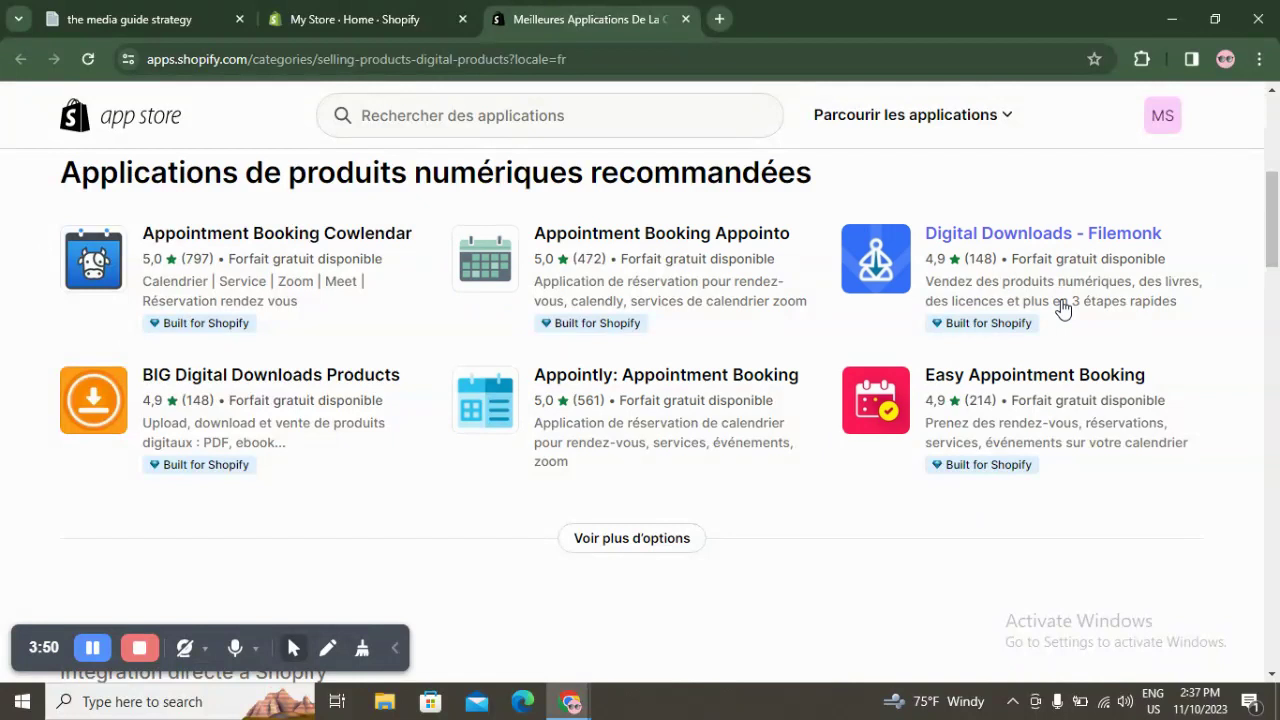
pyautogui.click(648, 549)
pyautogui.scroll(-6, 650, 546)
pyautogui.scroll(5, 655, 544)
pyautogui.scroll(10, 630, 515)
# Browse the Trouver des produits app category, then return to the store admin tab
pyautogui.click(463, 115)
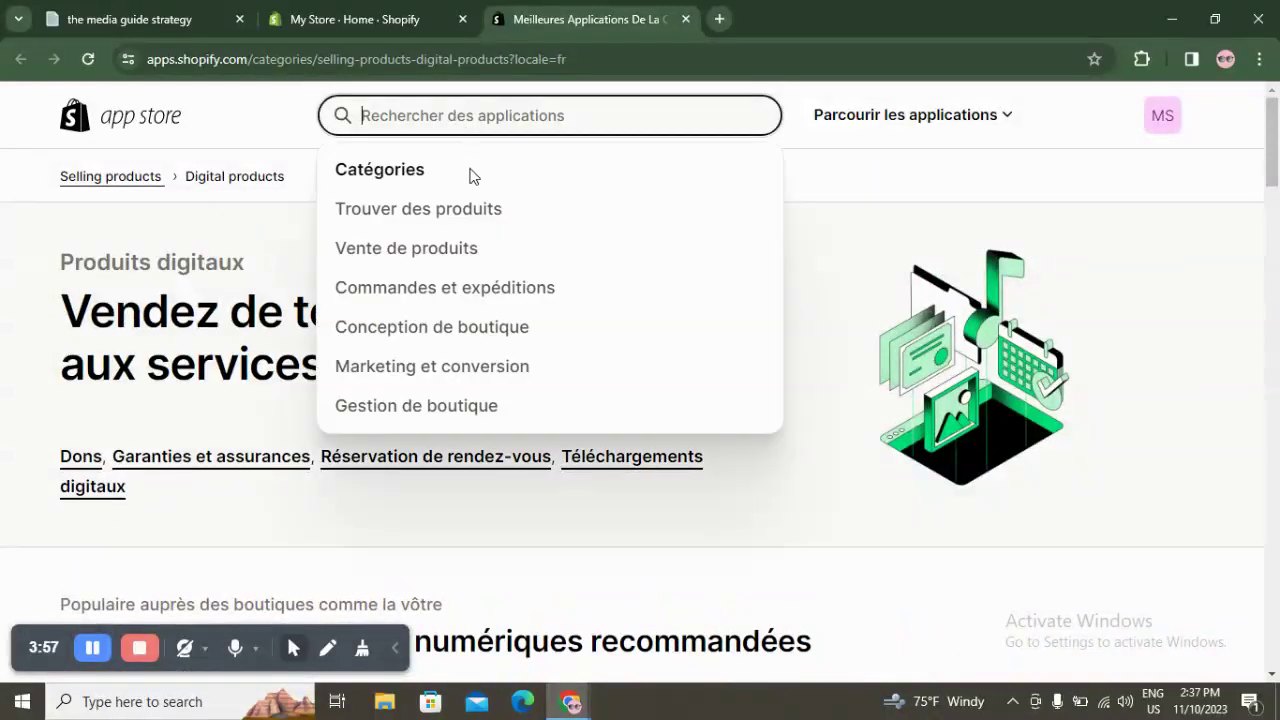
pyautogui.click(471, 223)
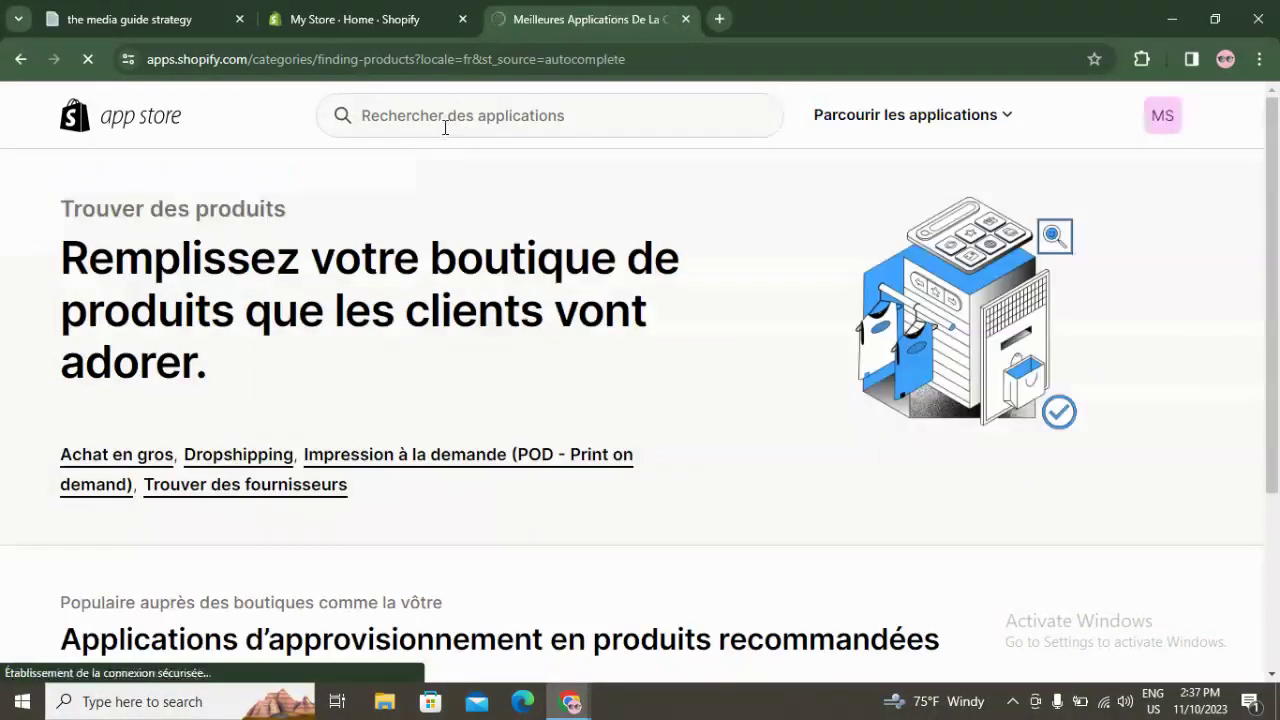
pyautogui.click(456, 119)
pyautogui.click(434, 196)
pyautogui.scroll(-5, 486, 214)
pyautogui.scroll(-5, 488, 215)
pyautogui.scroll(-3, 486, 214)
pyautogui.scroll(6, 486, 214)
pyautogui.click(400, 17)
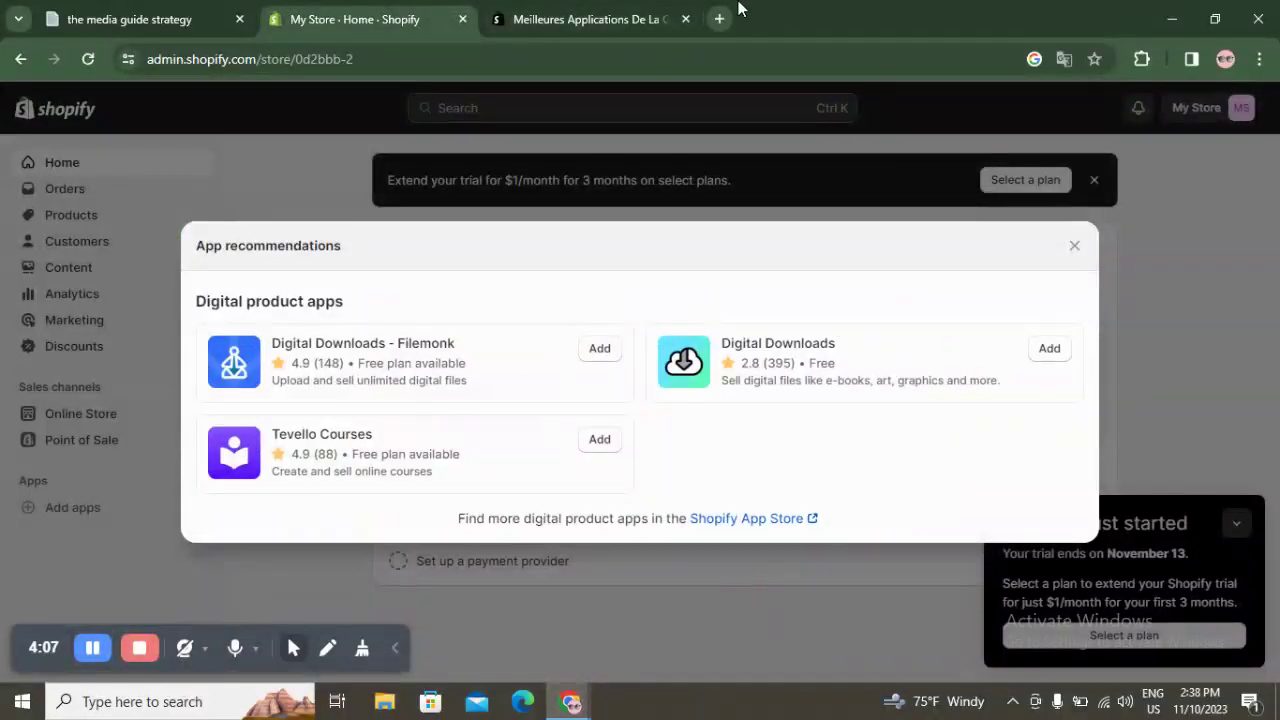
# Close the App Store tab and recommendations, then view the Online Store themes page
pyautogui.click(685, 19)
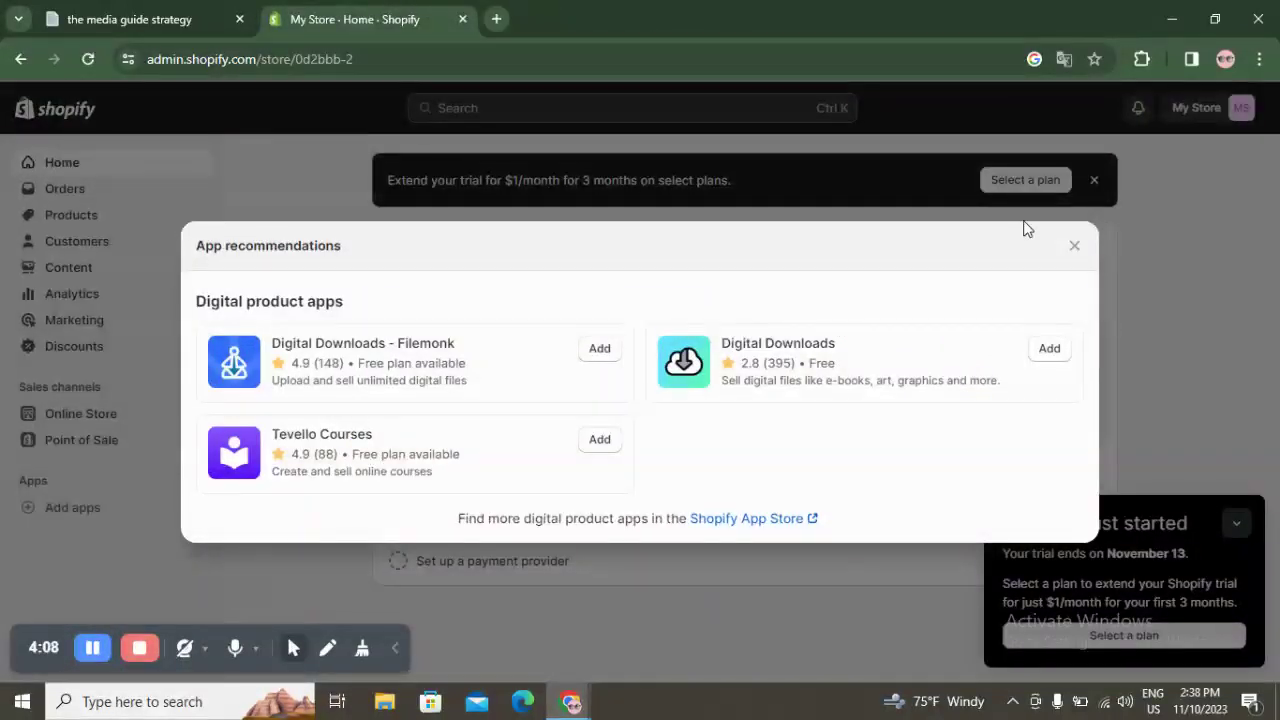
pyautogui.click(1073, 246)
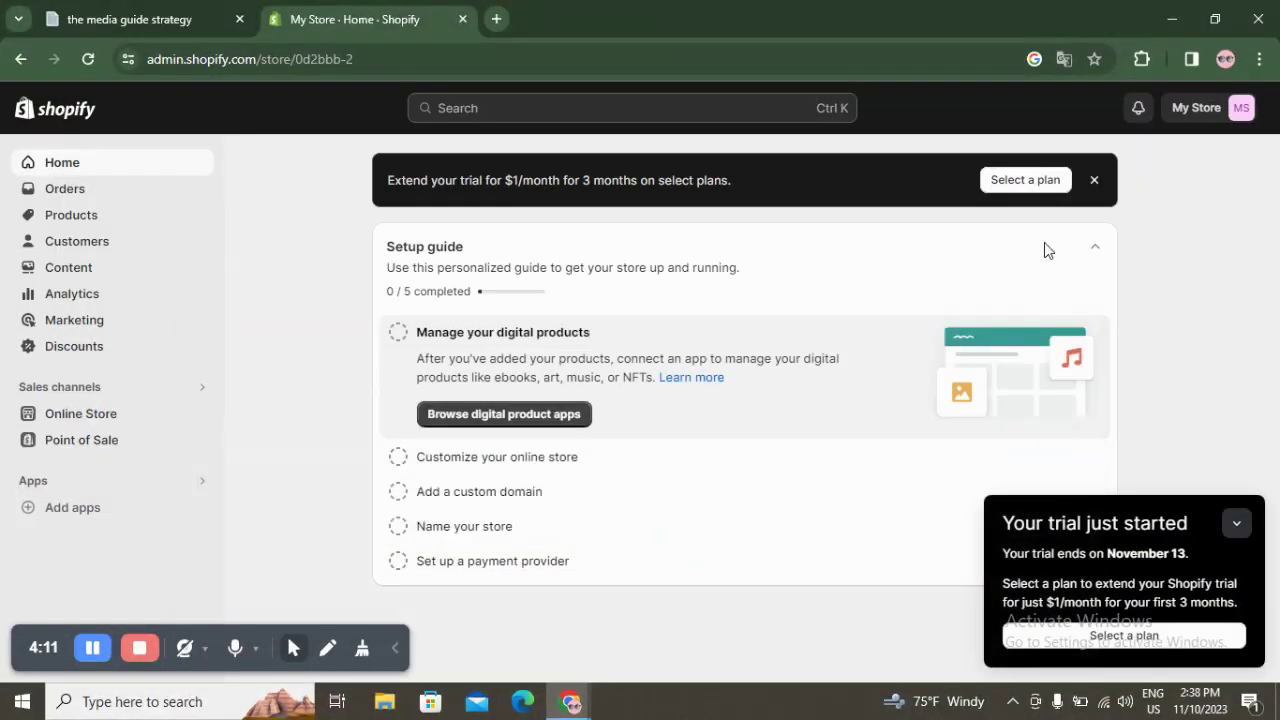
pyautogui.click(476, 470)
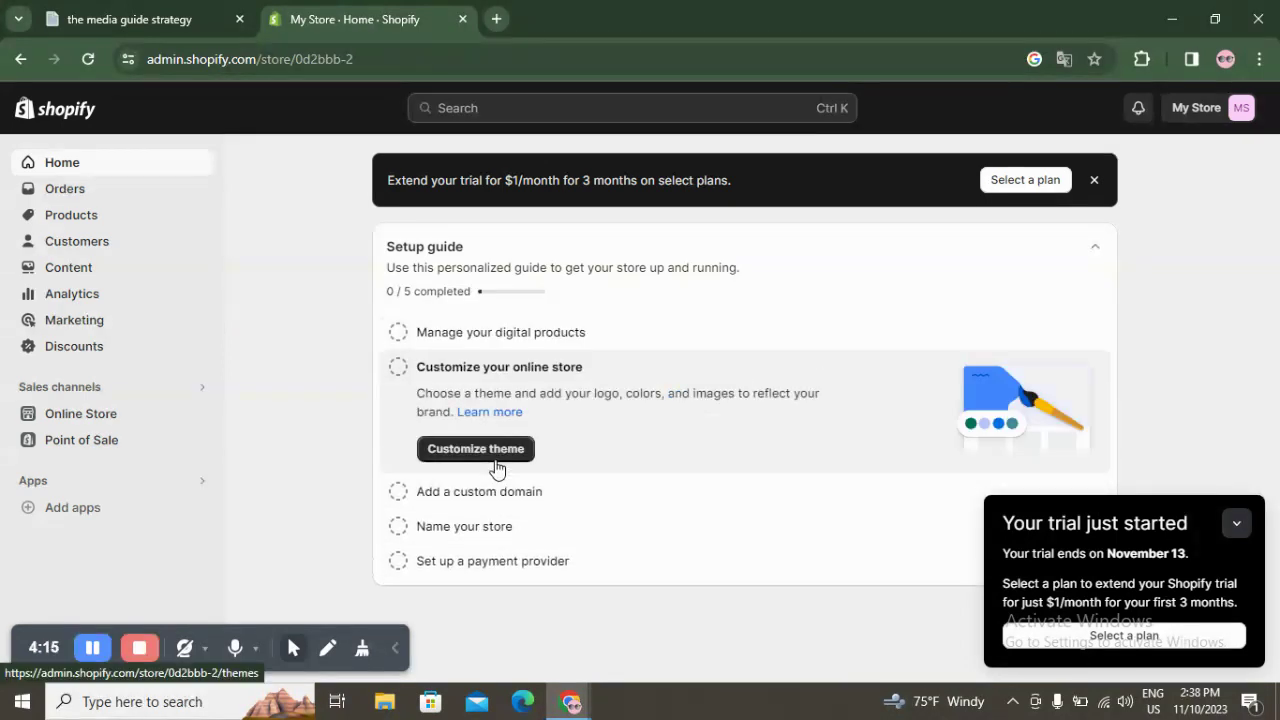
pyautogui.click(110, 418)
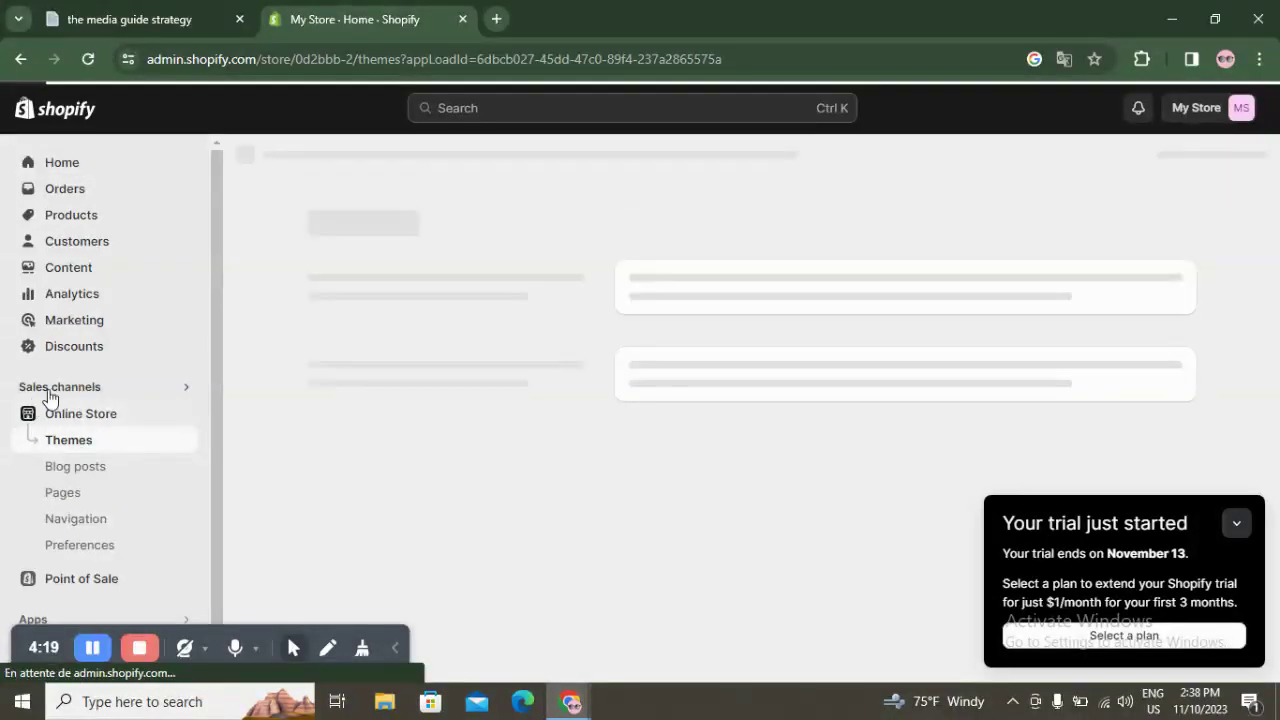
# Visit the store's Orders, Products, Customers and Content sections
pyautogui.click(92, 192)
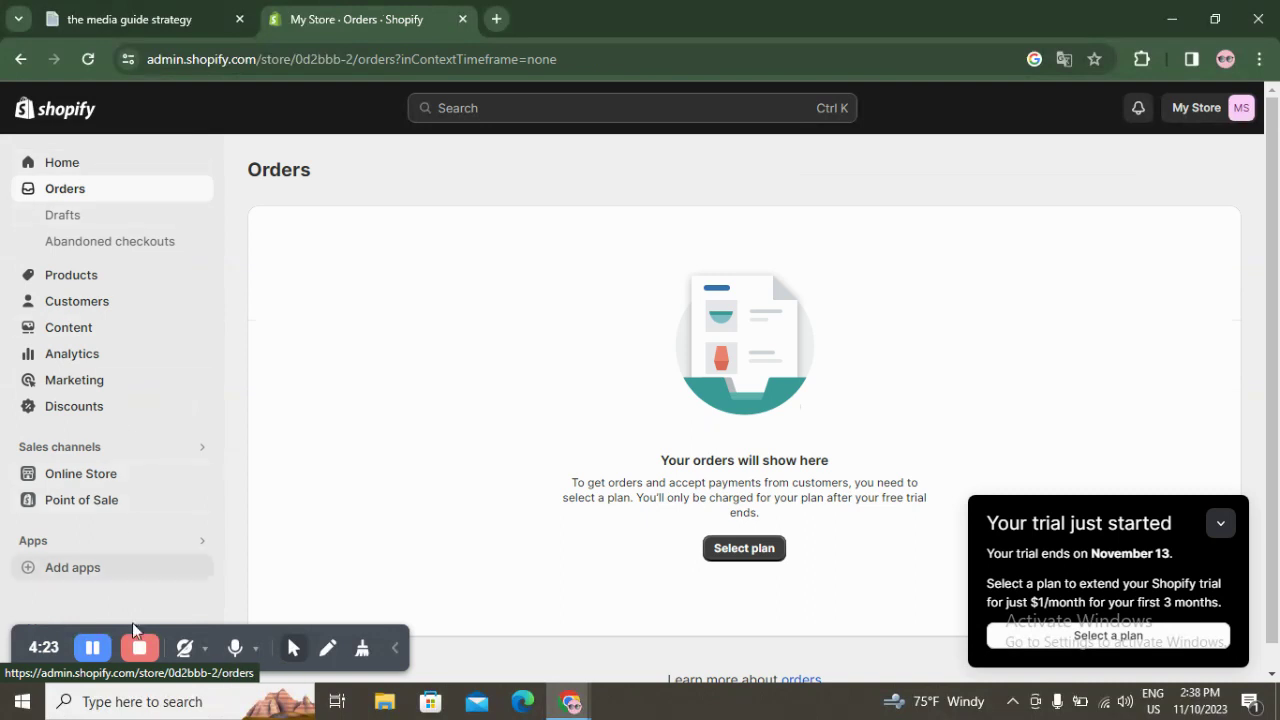
pyautogui.click(124, 281)
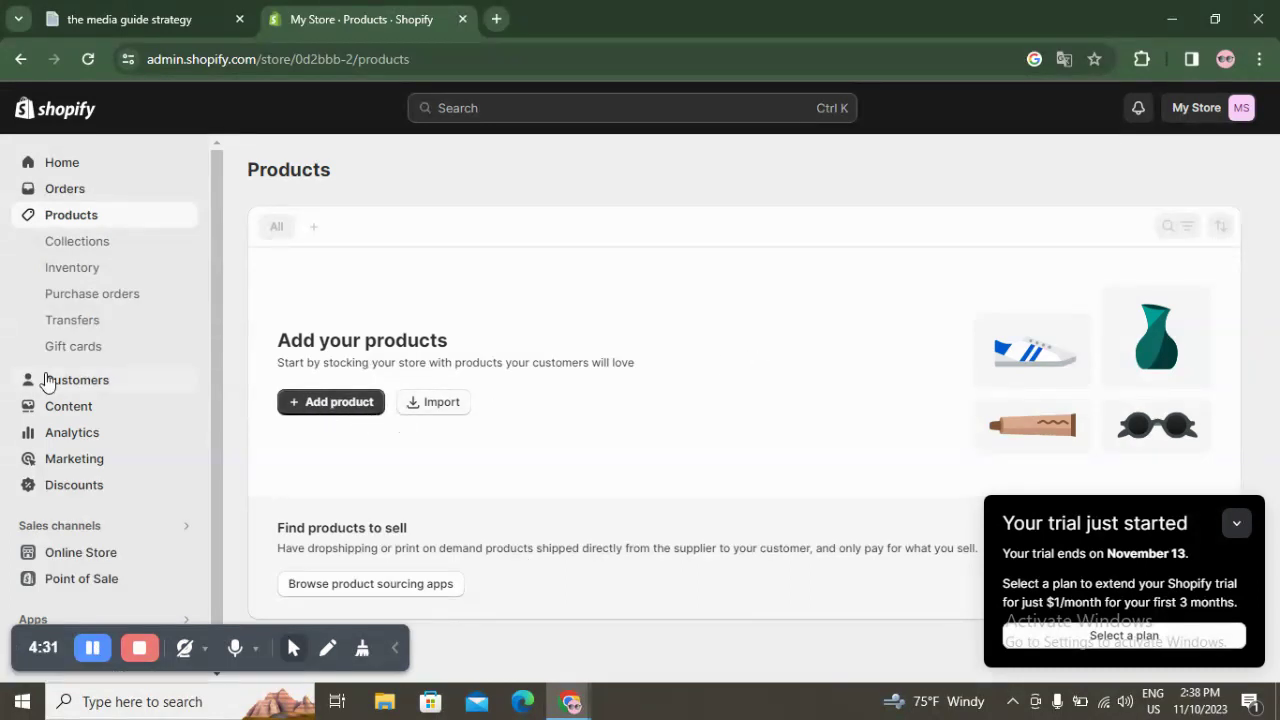
pyautogui.click(118, 388)
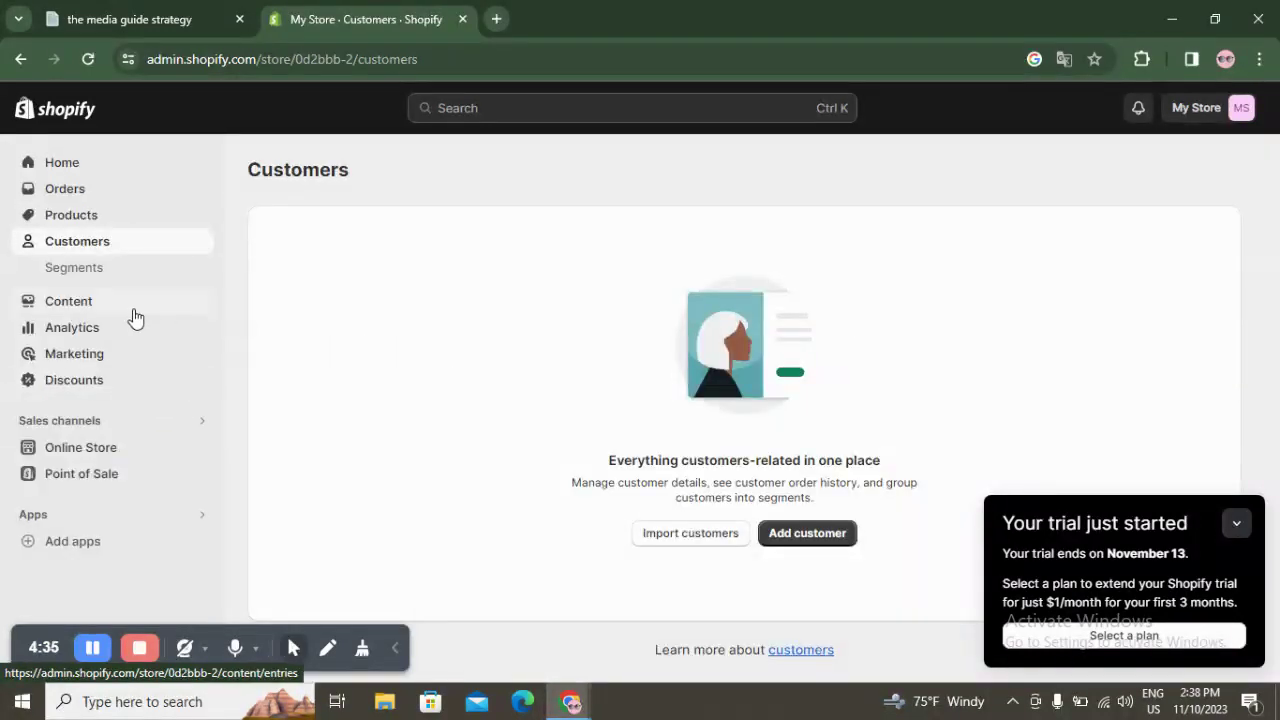
pyautogui.click(128, 310)
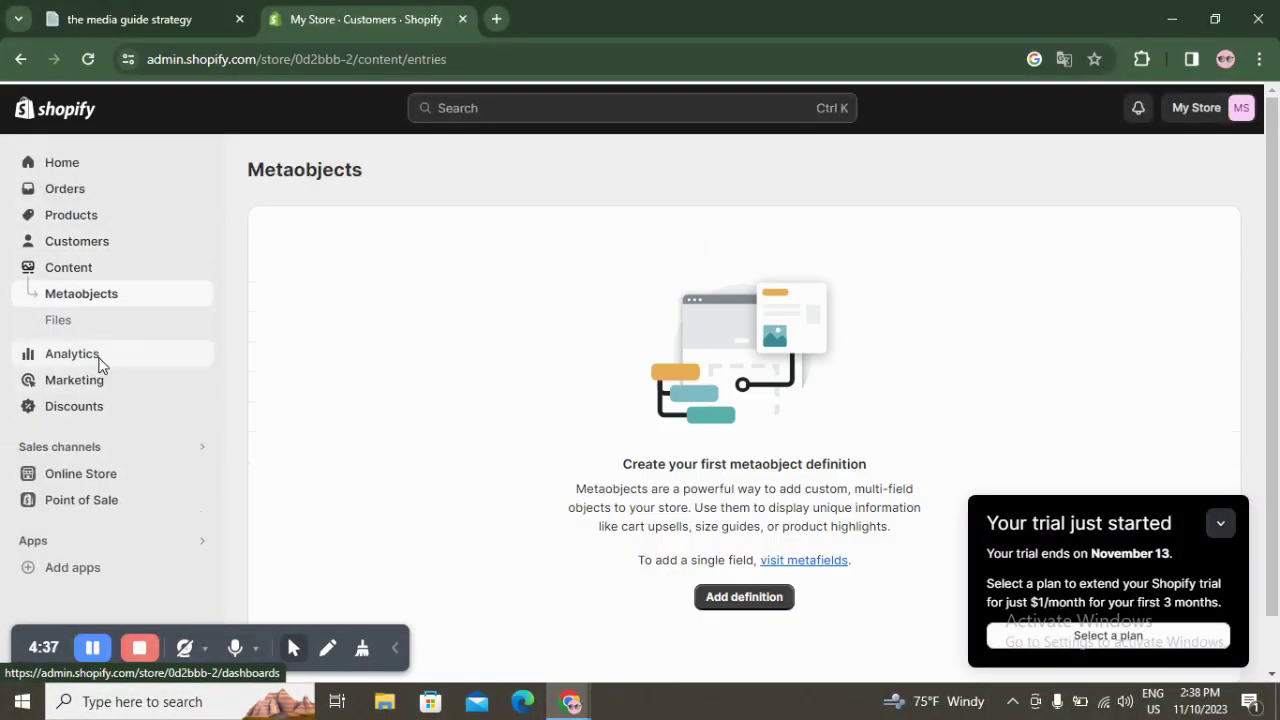
# Review the Analytics dashboard and the list of analytics reports
pyautogui.click(99, 358)
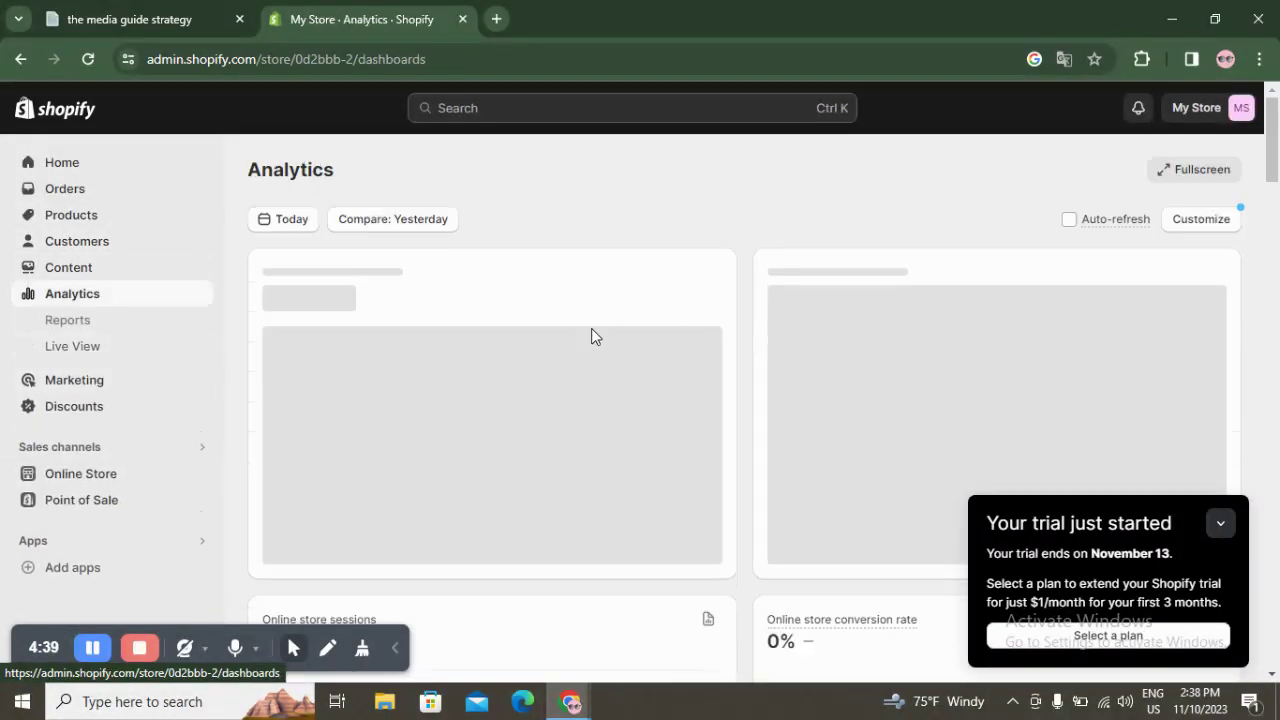
pyautogui.scroll(-5, 591, 336)
pyautogui.scroll(5, 591, 334)
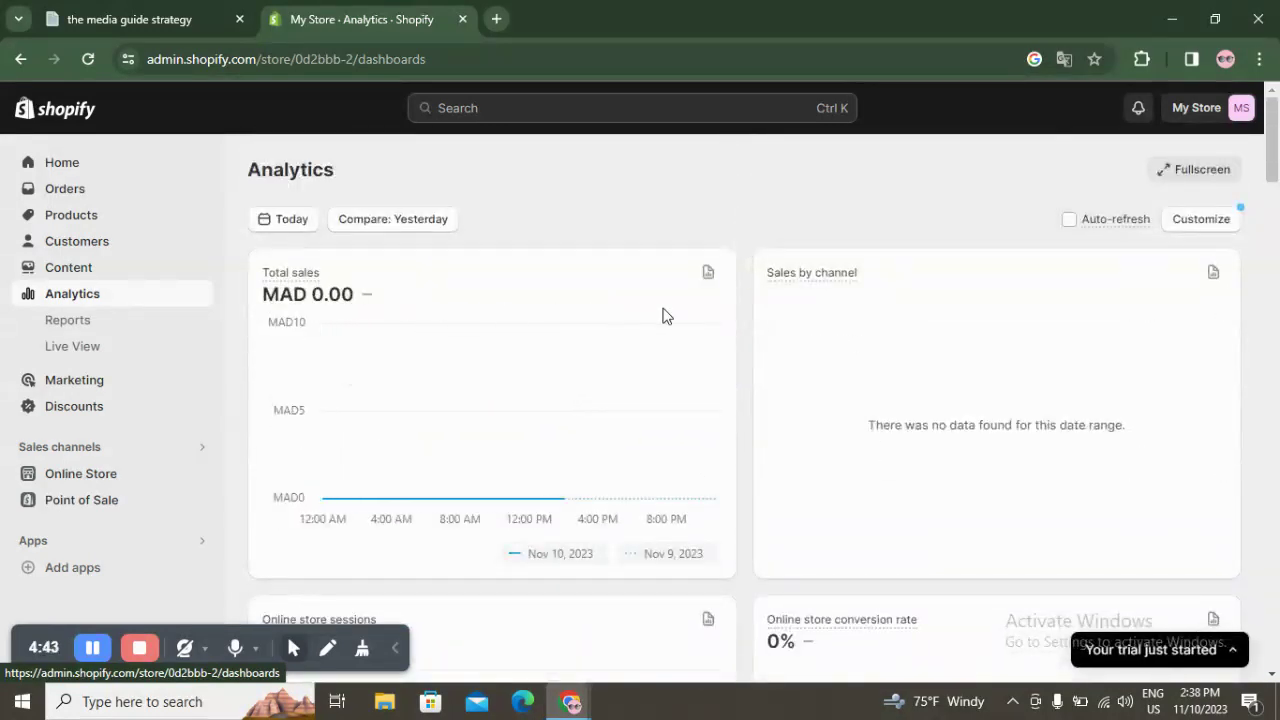
pyautogui.scroll(-8, 855, 323)
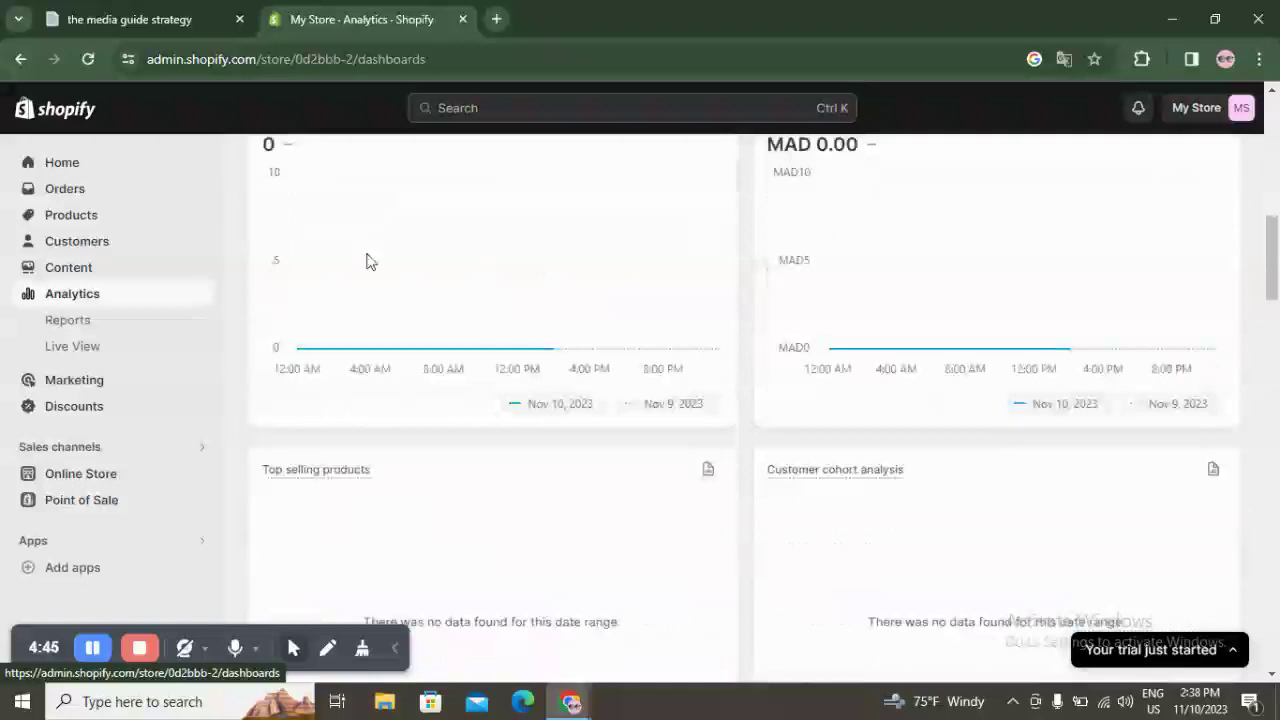
pyautogui.click(130, 330)
pyautogui.click(130, 330)
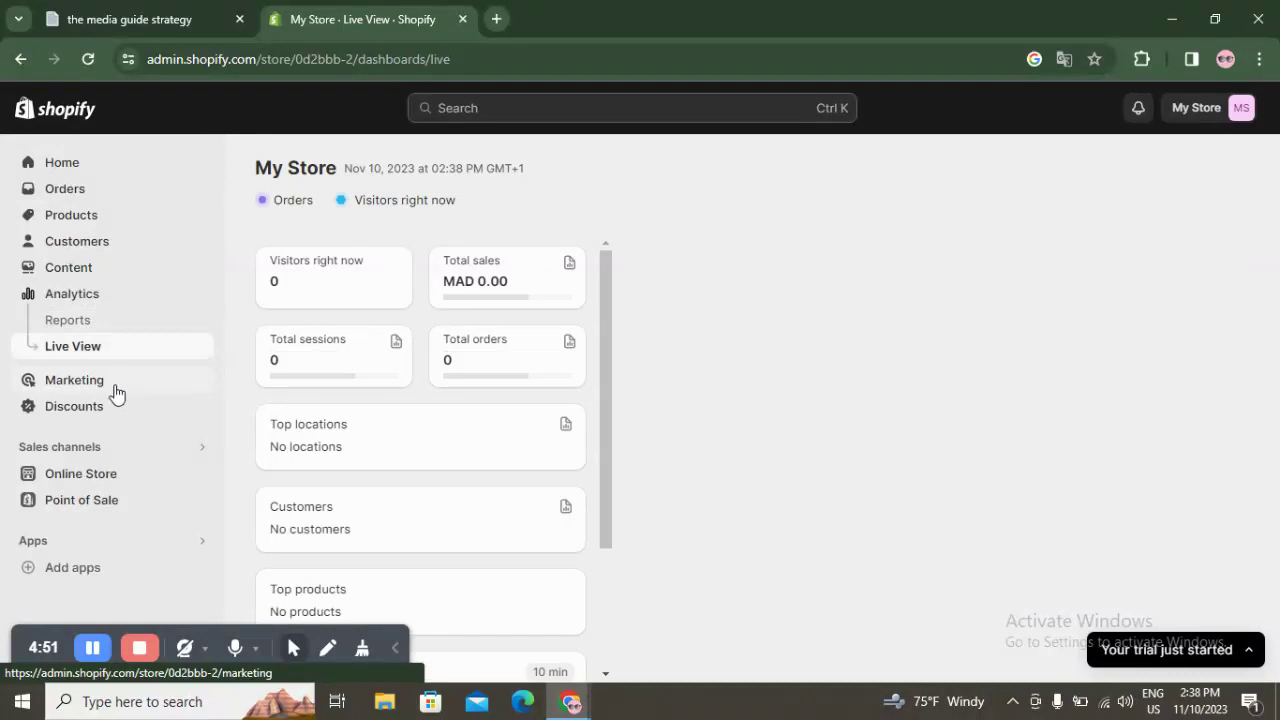
# Check the Marketing section and the empty Discounts page
pyautogui.click(116, 388)
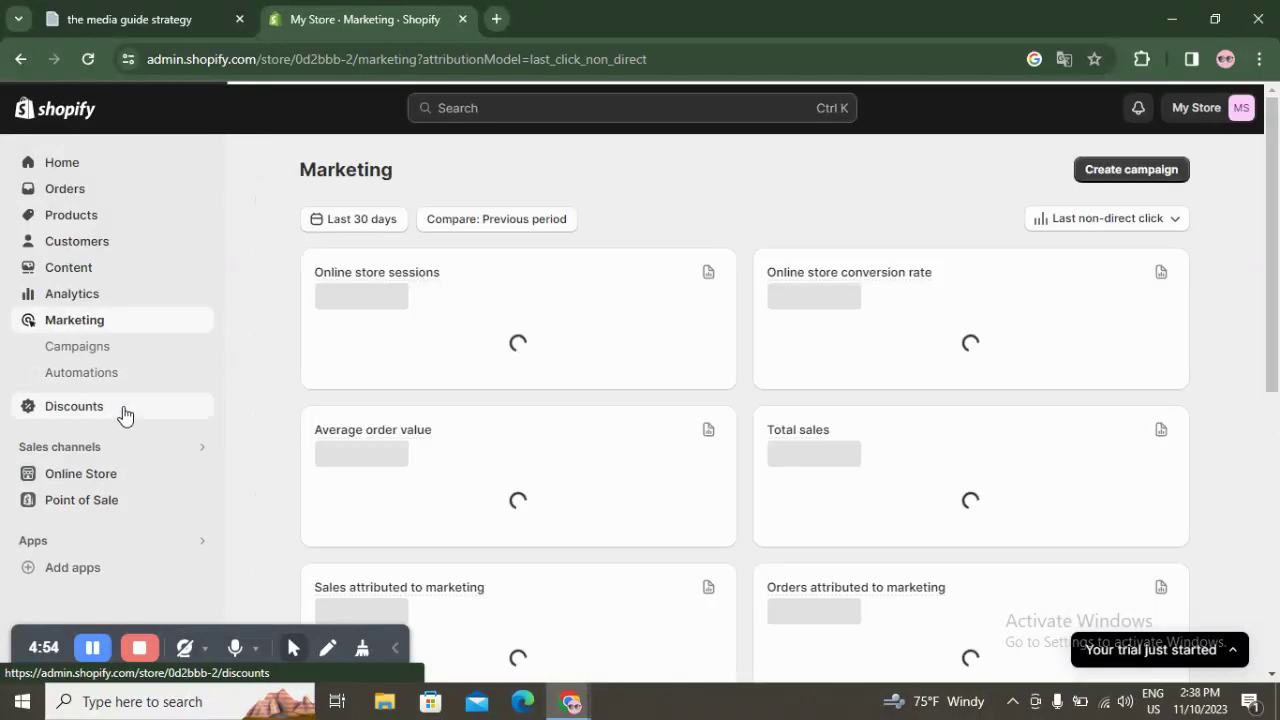
pyautogui.click(123, 412)
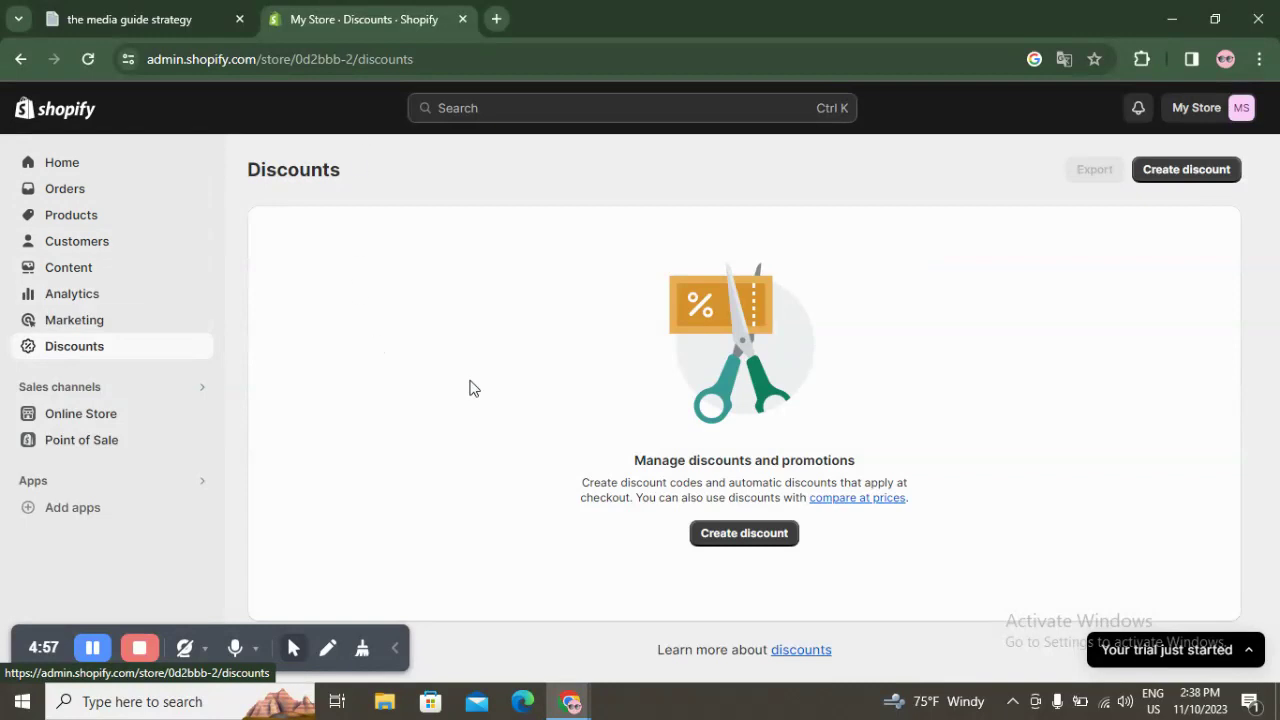
pyautogui.click(86, 415)
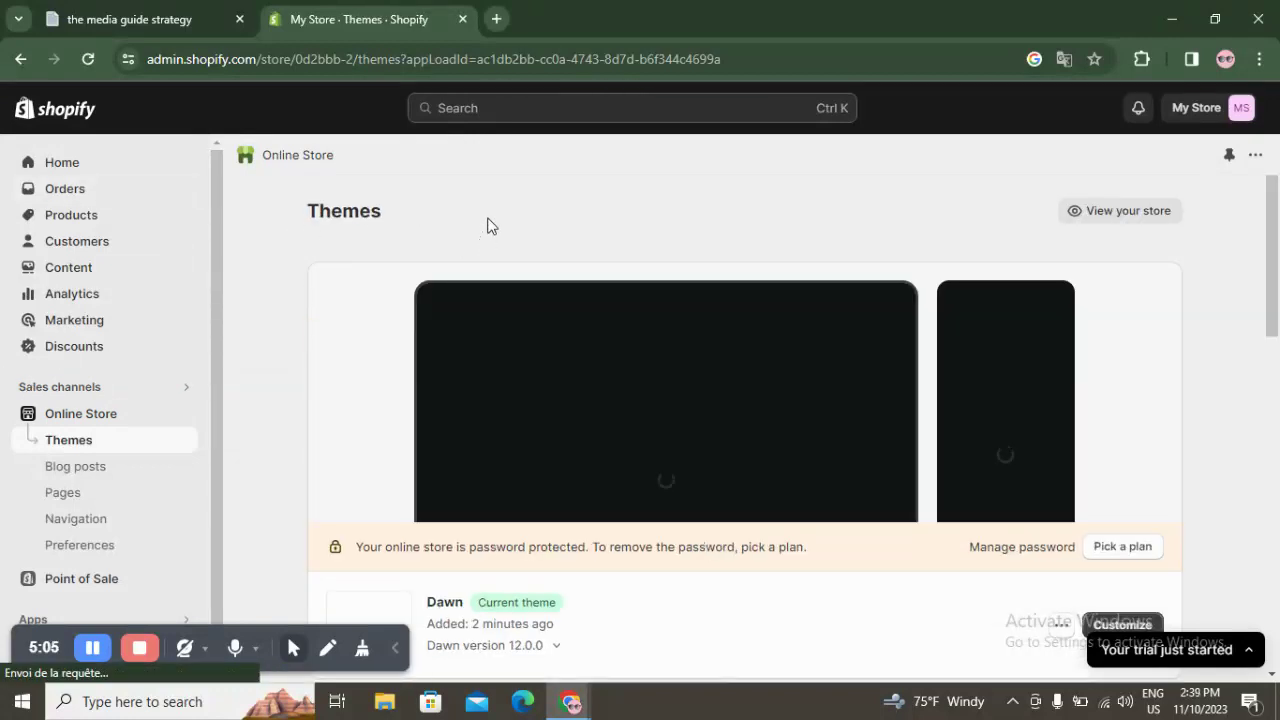
# Scroll through the Themes page to review the current Dawn theme and popular free themes
pyautogui.scroll(-5, 487, 217)
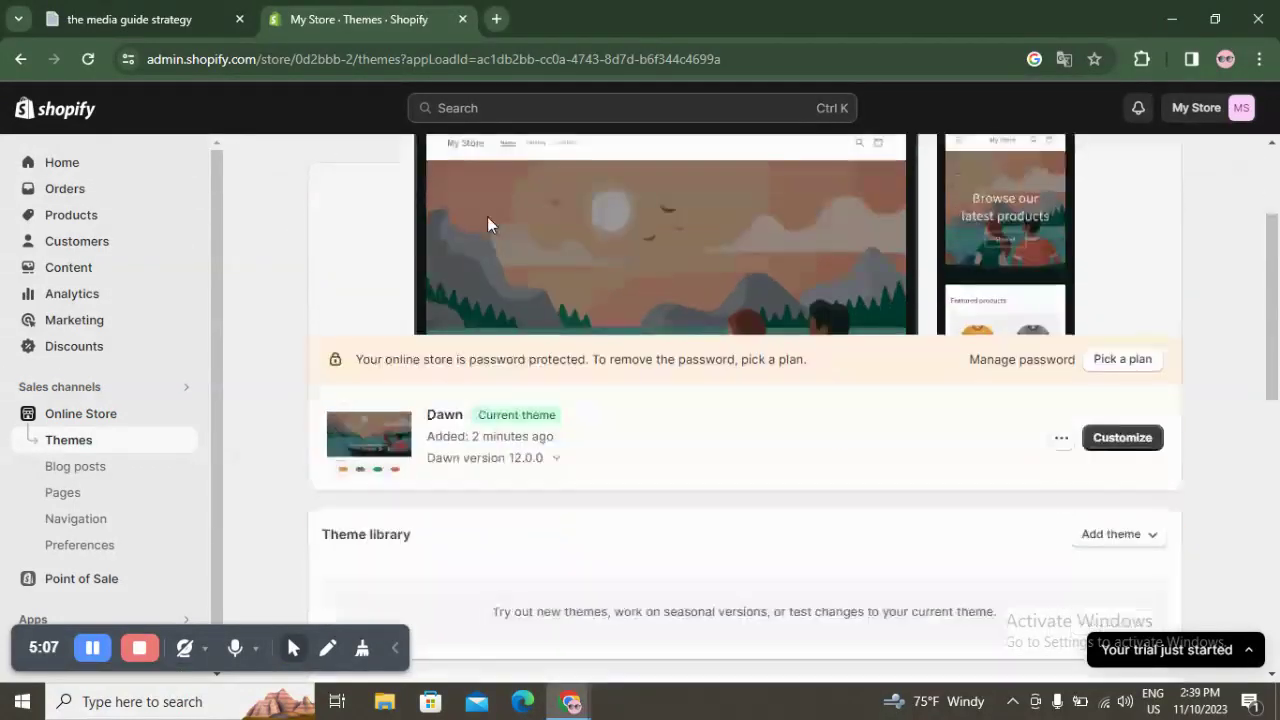
pyautogui.scroll(-1, 377, 318)
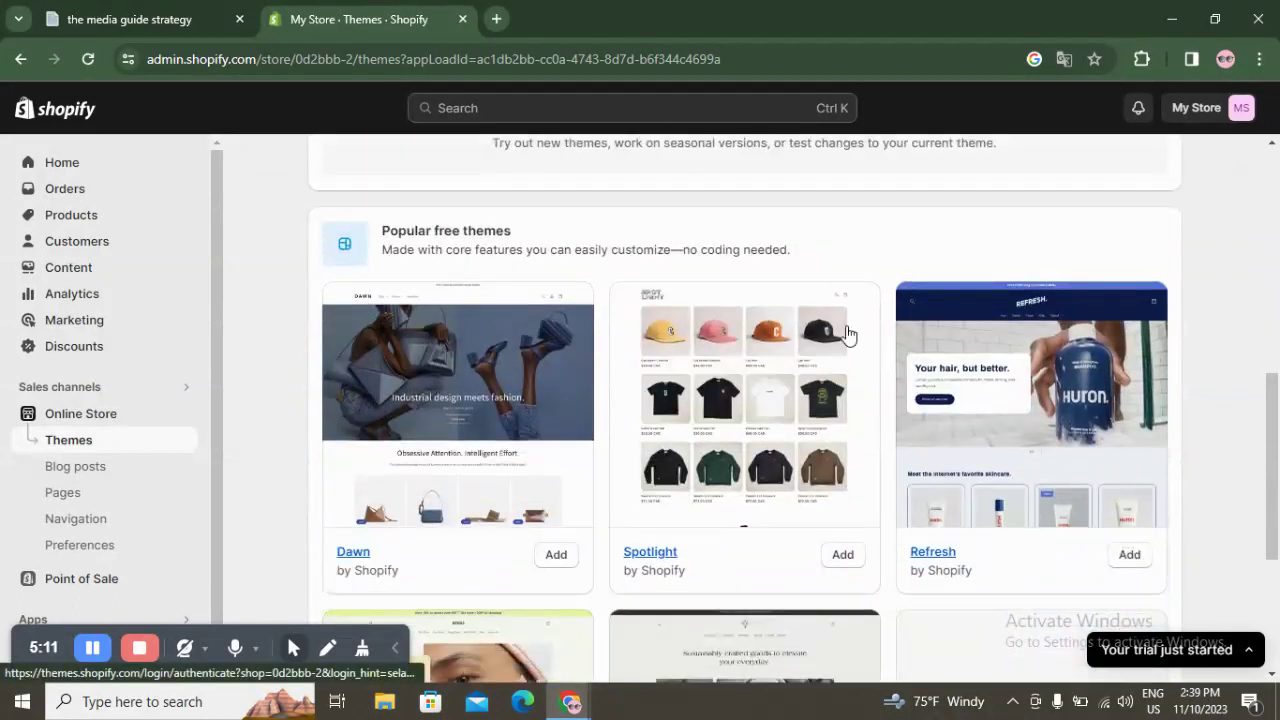
pyautogui.scroll(-3, 828, 333)
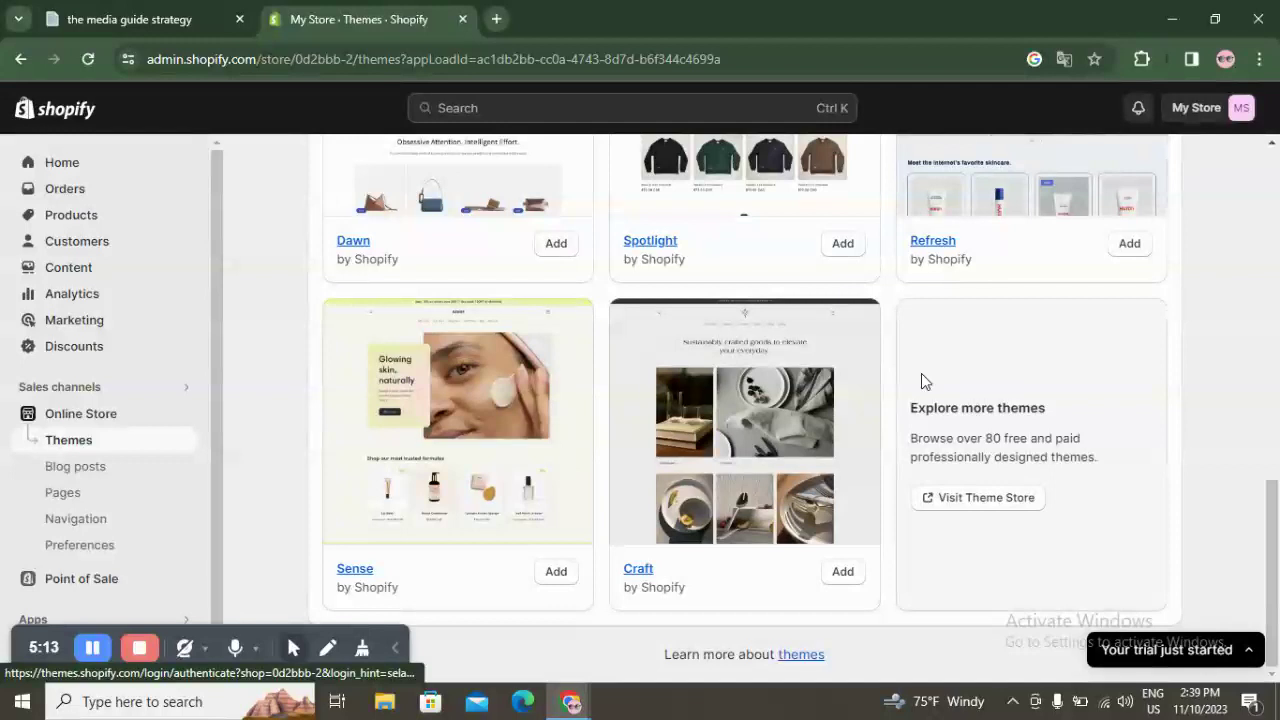
pyautogui.scroll(4, 591, 397)
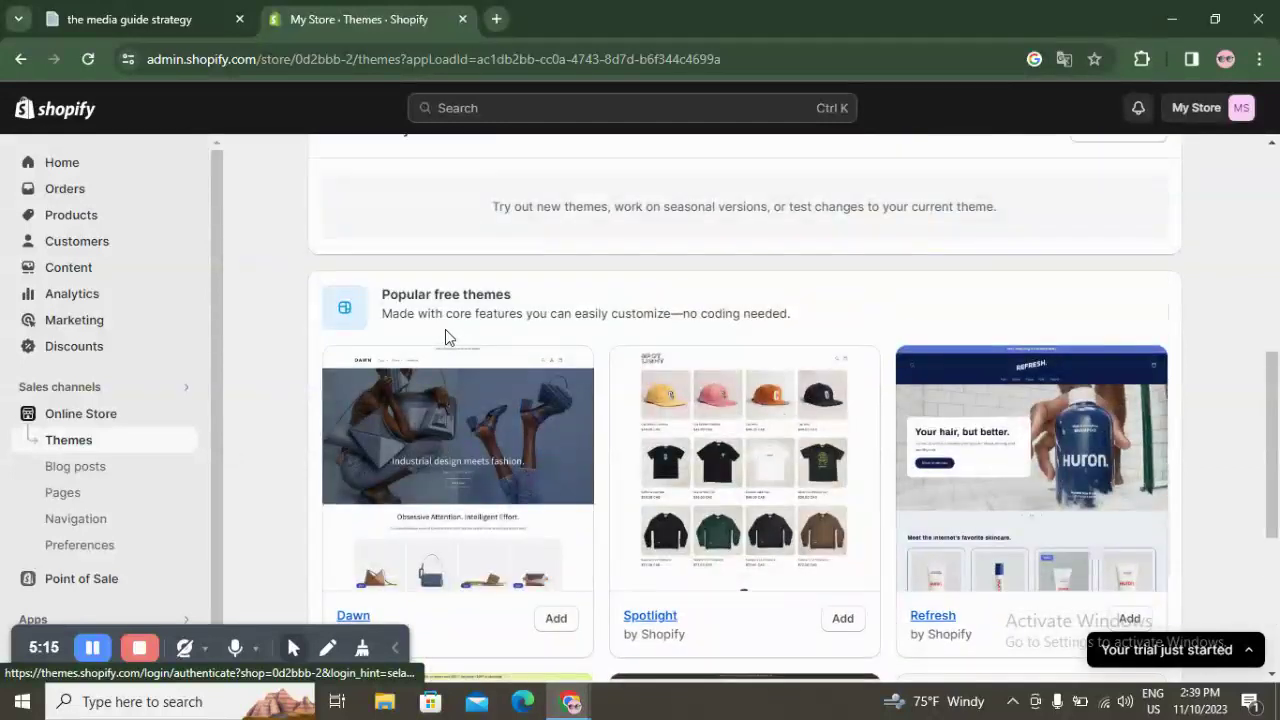
pyautogui.scroll(-3, 540, 480)
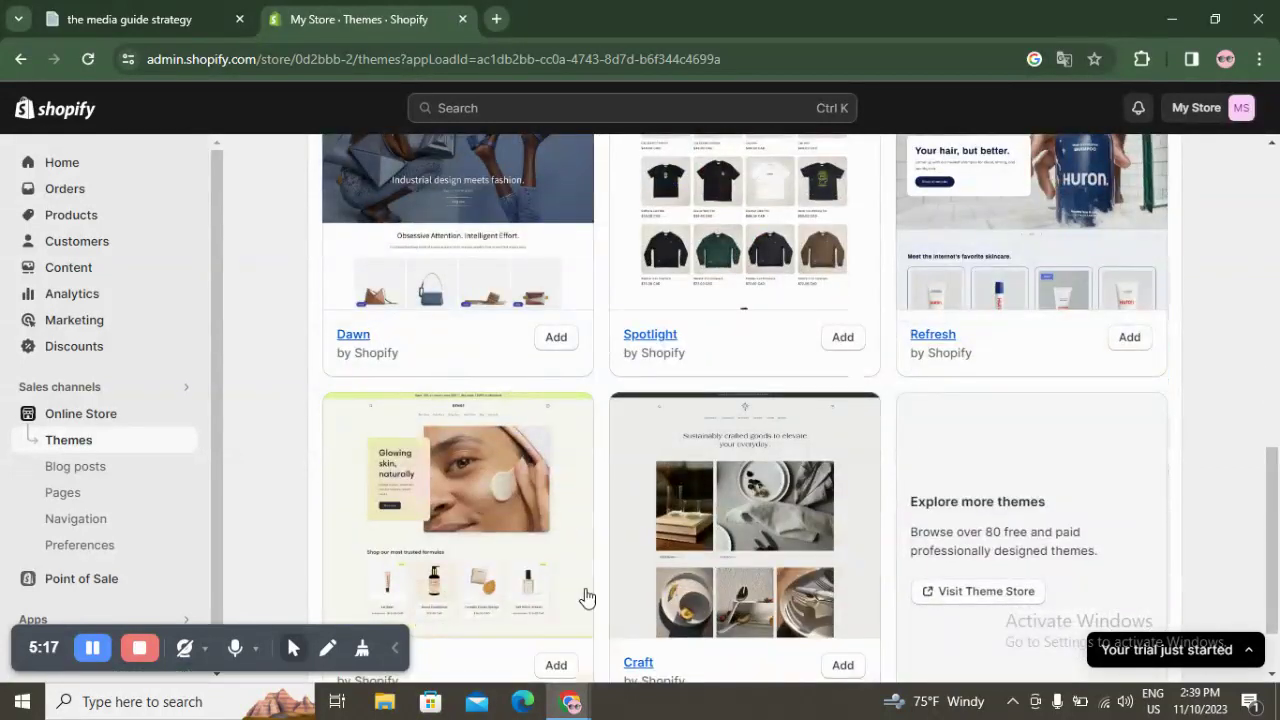
pyautogui.scroll(-1, 614, 629)
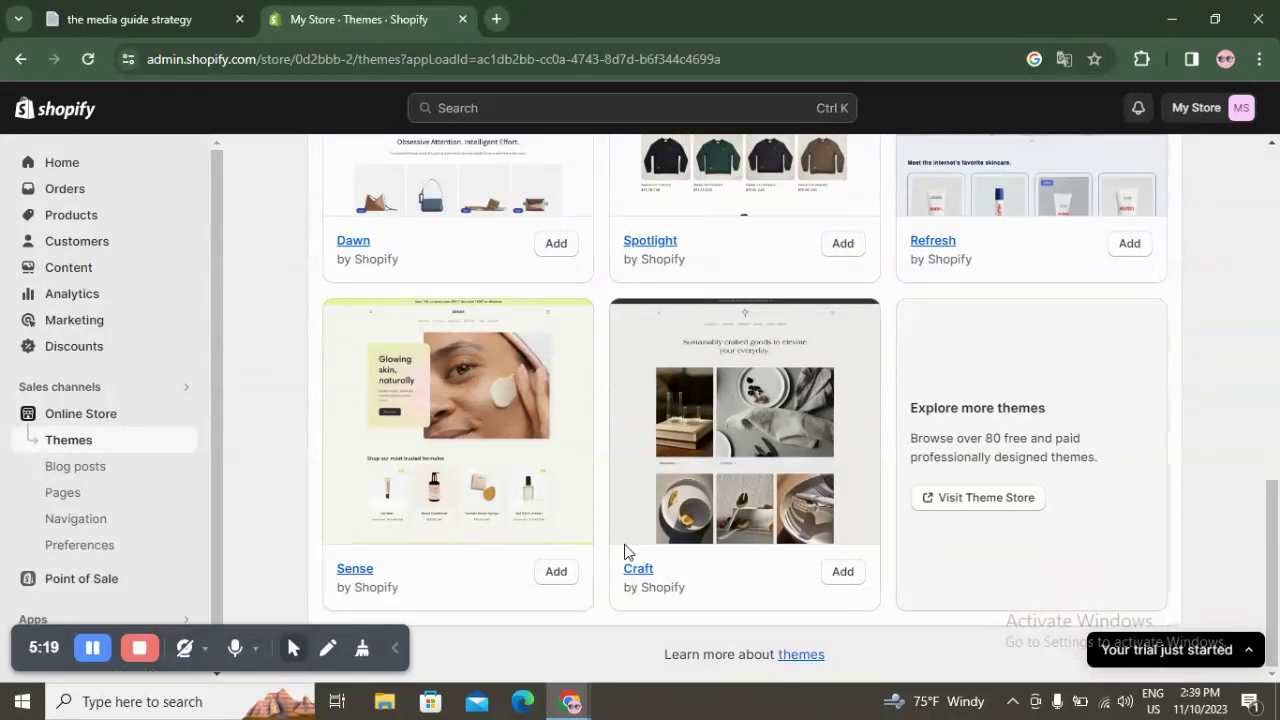
pyautogui.scroll(4, 624, 549)
pyautogui.scroll(6, 1048, 475)
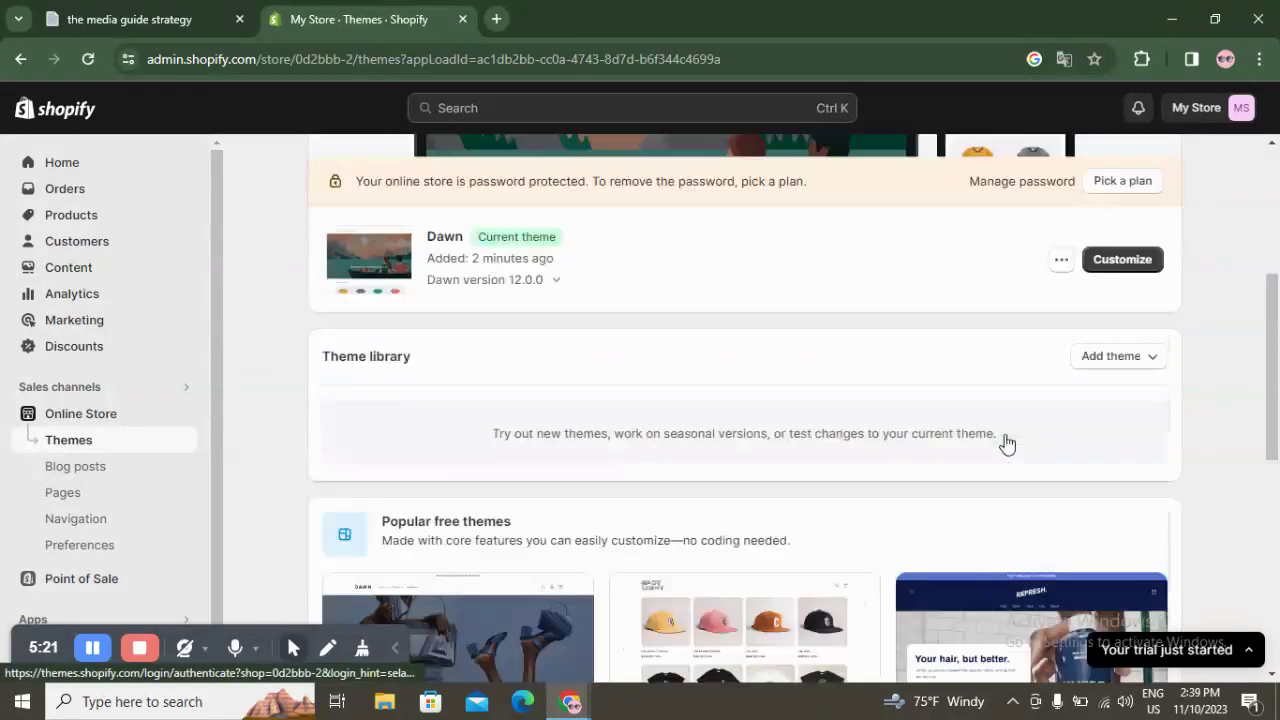
pyautogui.scroll(-7, 1047, 301)
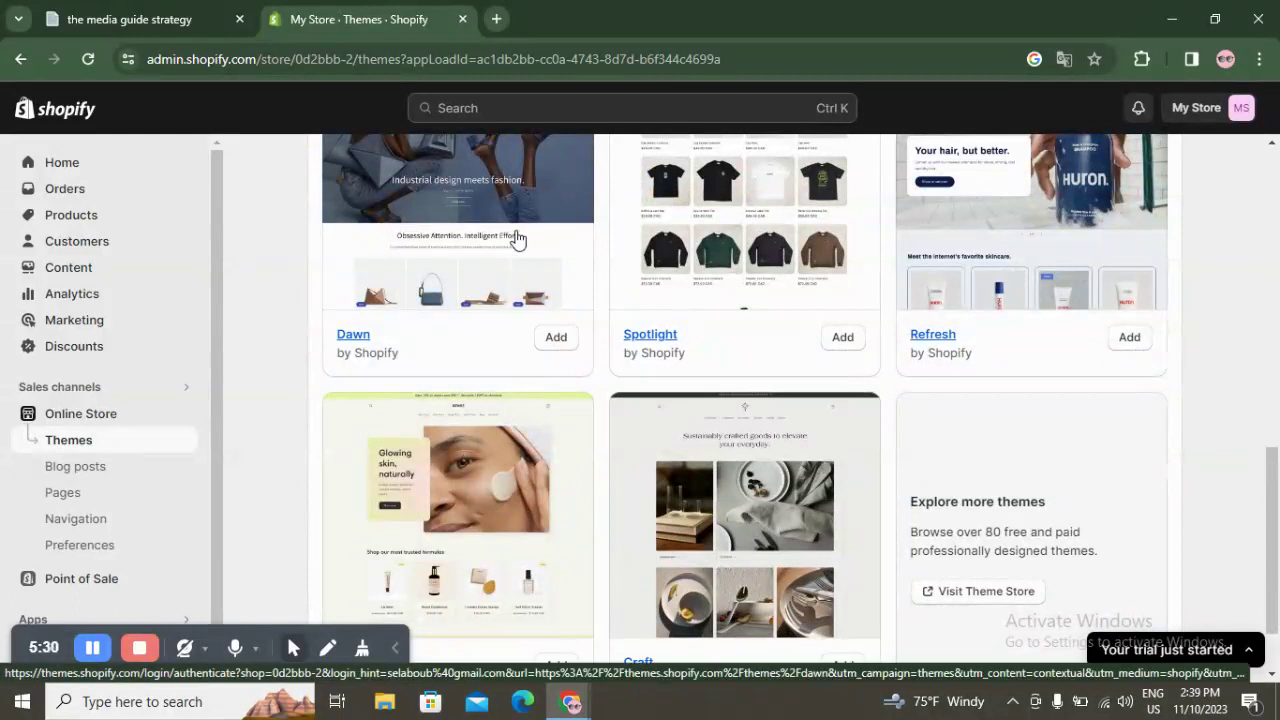
pyautogui.scroll(8, 655, 395)
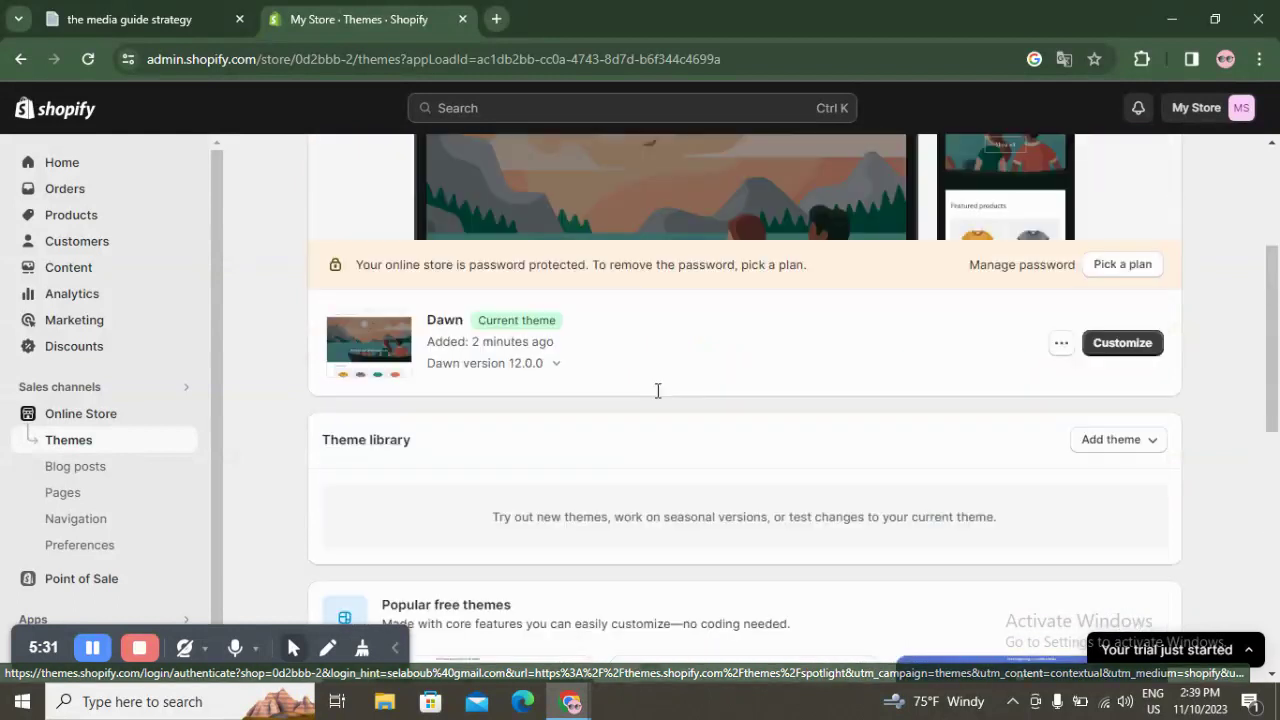
# Customize the Dawn theme and scroll through its Image banner and Featured collection home preview
pyautogui.scroll(-1, 1131, 560)
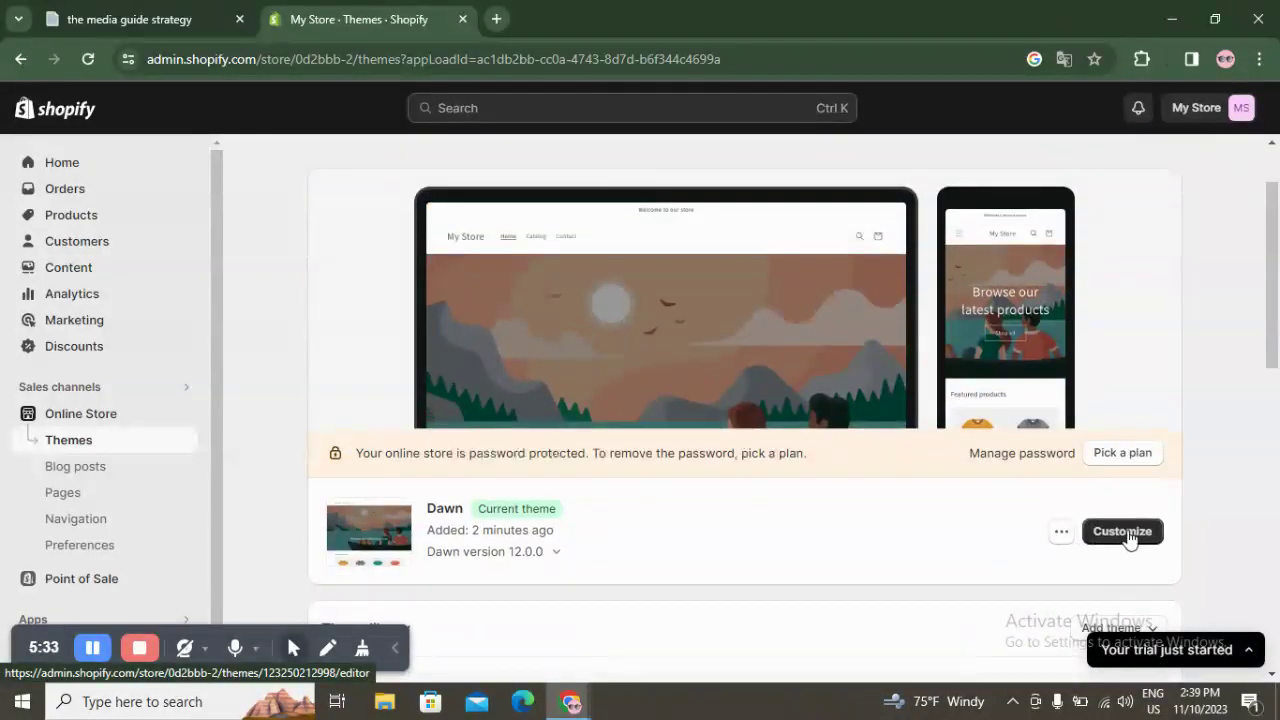
pyautogui.click(1131, 537)
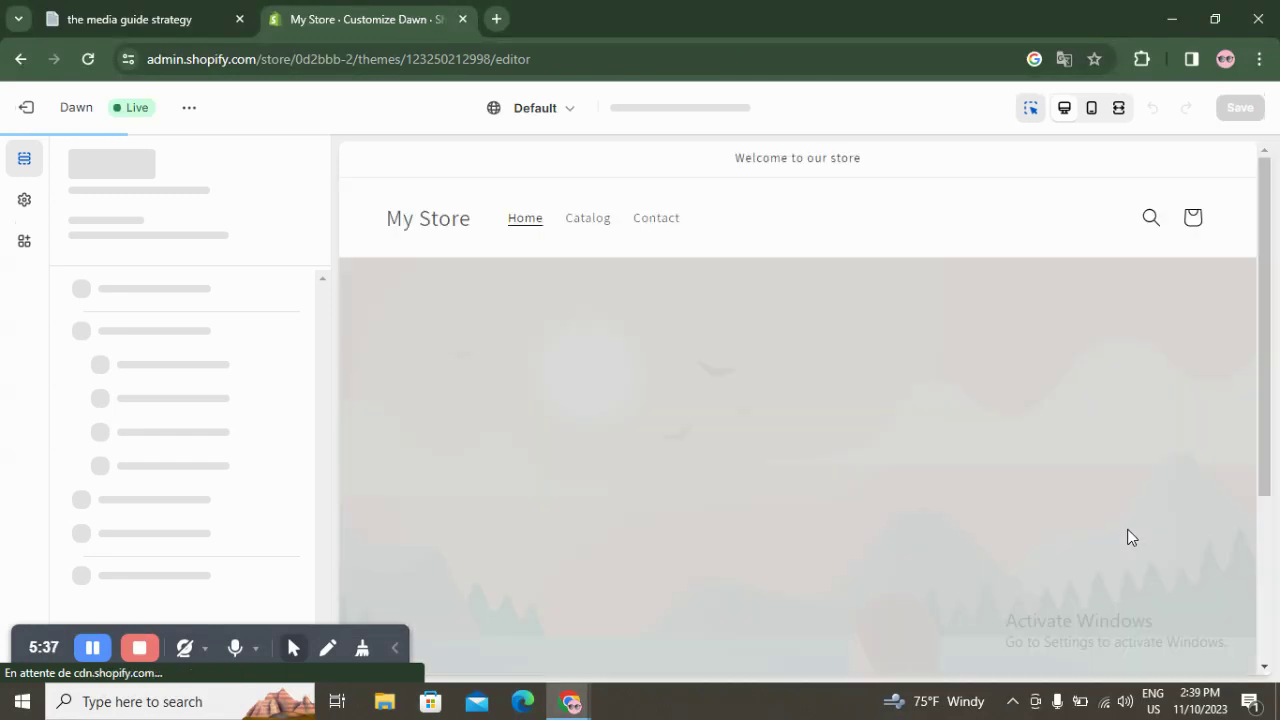
pyautogui.scroll(-6, 800, 350)
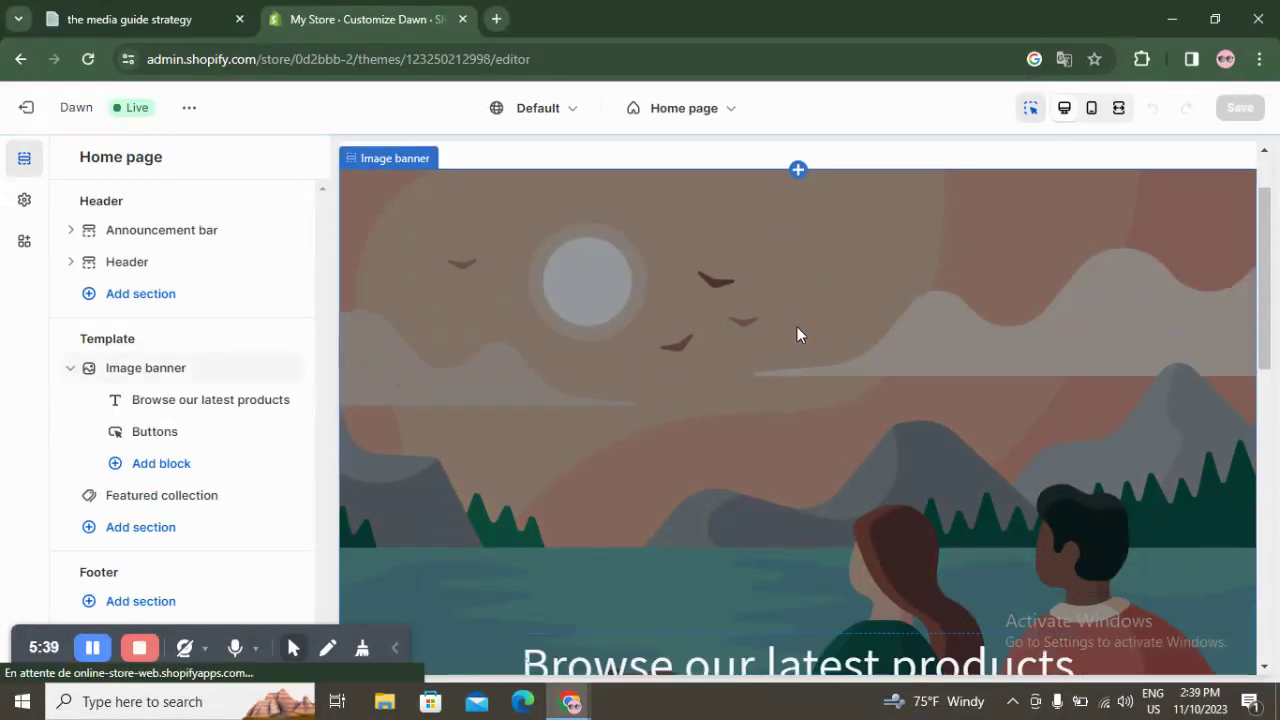
pyautogui.scroll(7, 869, 442)
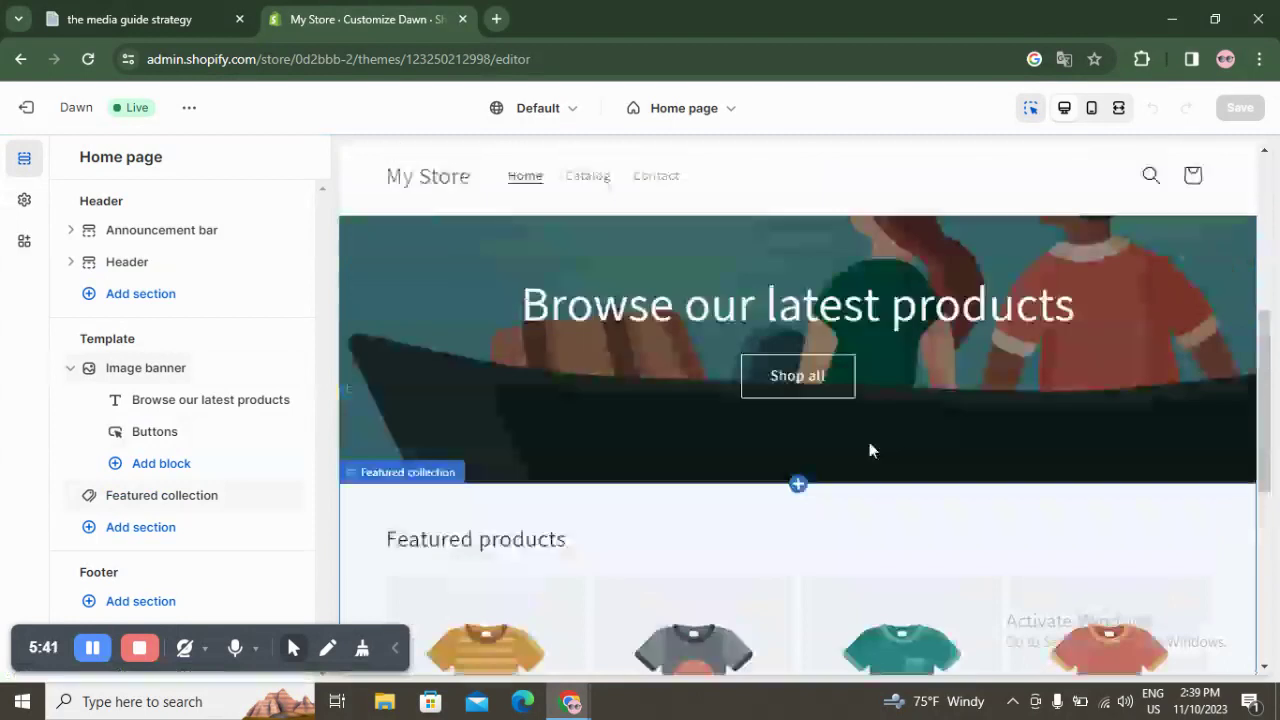
pyautogui.scroll(-2, 880, 448)
pyautogui.scroll(-4, 883, 458)
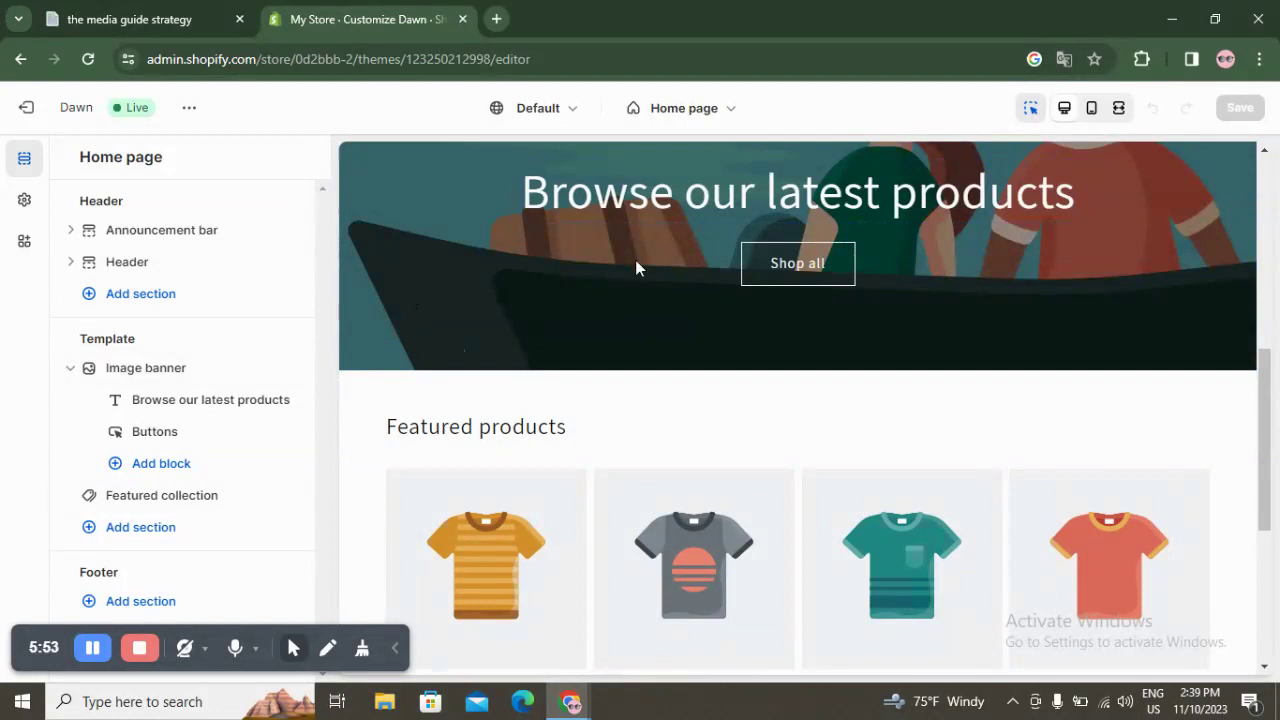
pyautogui.scroll(-3, 803, 440)
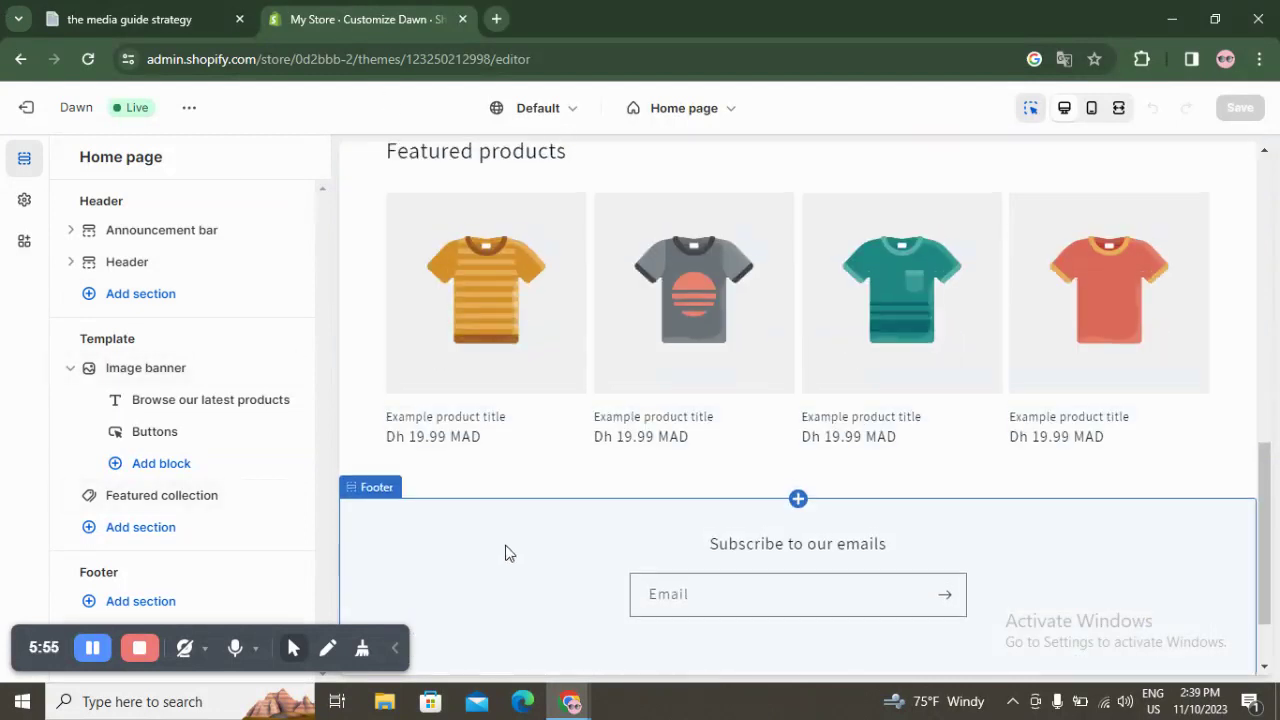
pyautogui.scroll(5, 504, 549)
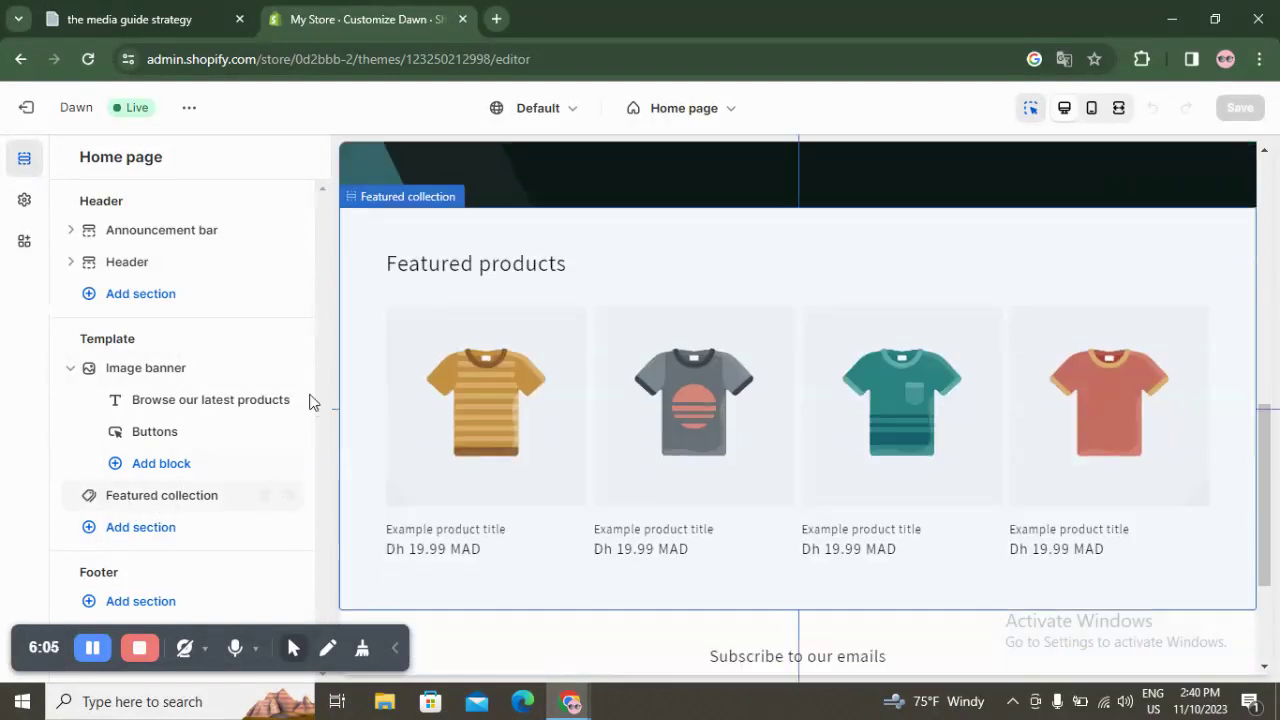
pyautogui.scroll(-2, 893, 466)
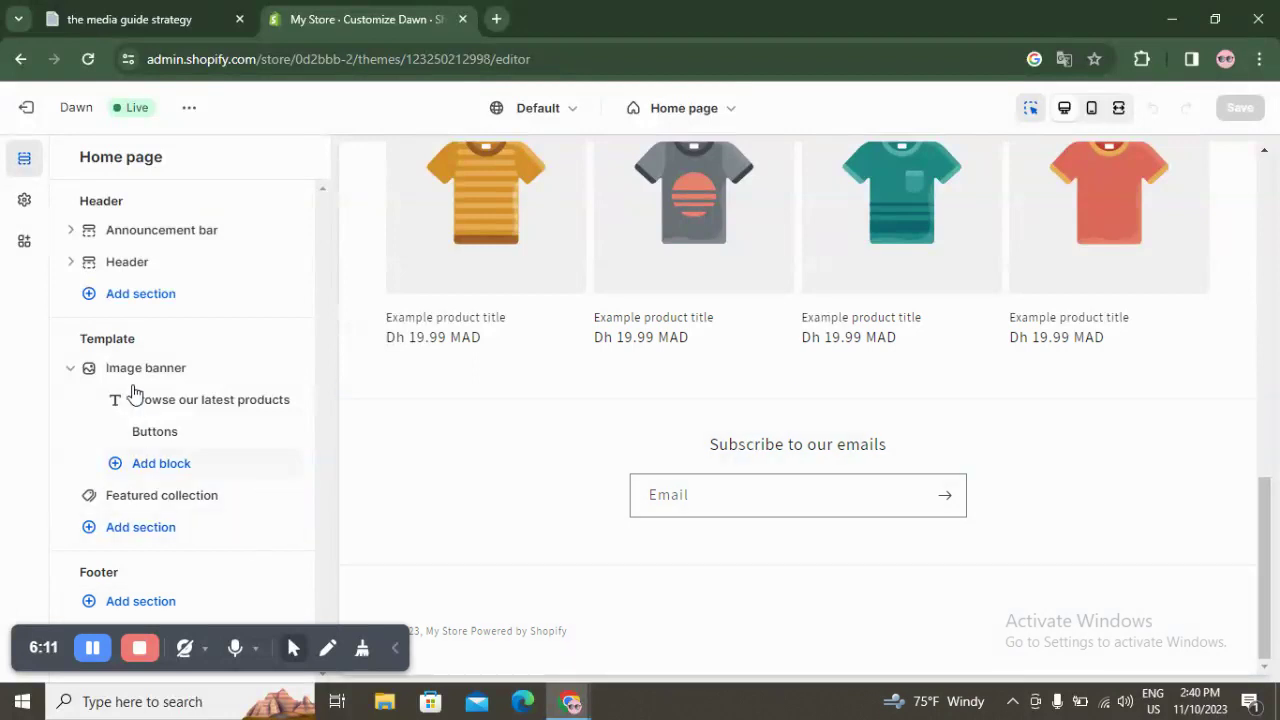
# Browse the 17 section types, such as Featured product and Multicolumn, addable to the Home template
pyautogui.click(119, 530)
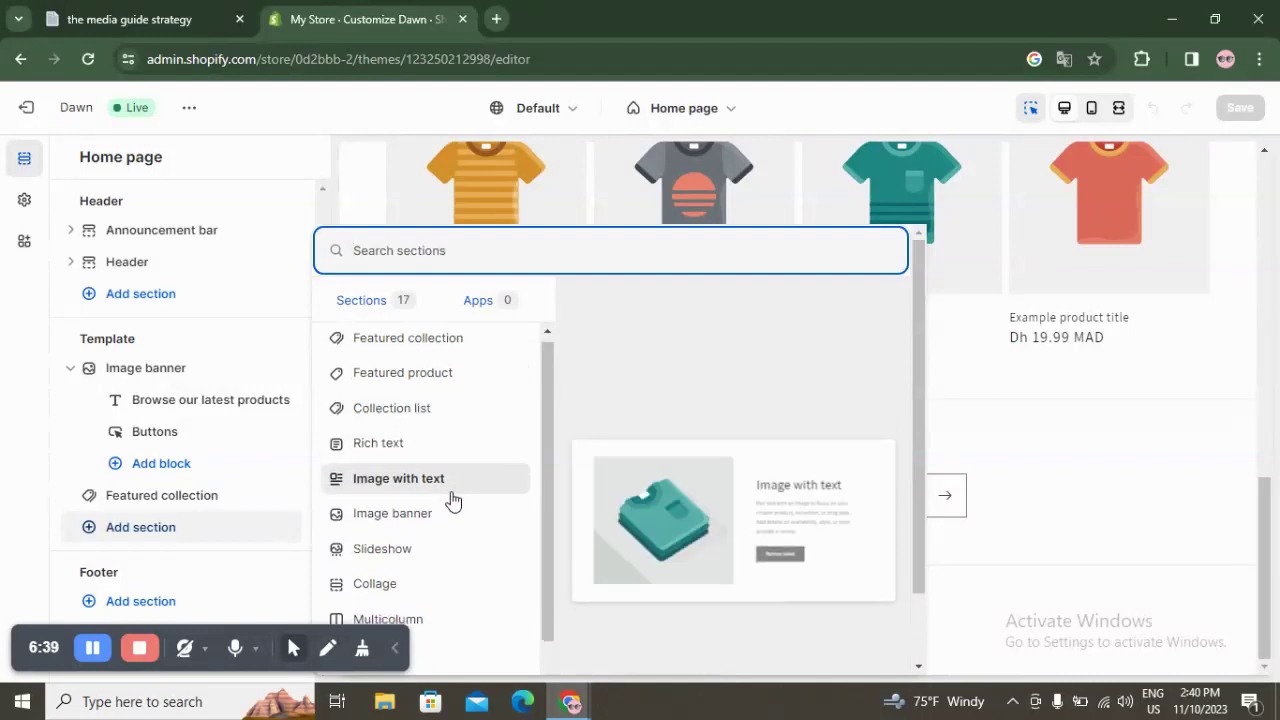
pyautogui.scroll(-1, 455, 460)
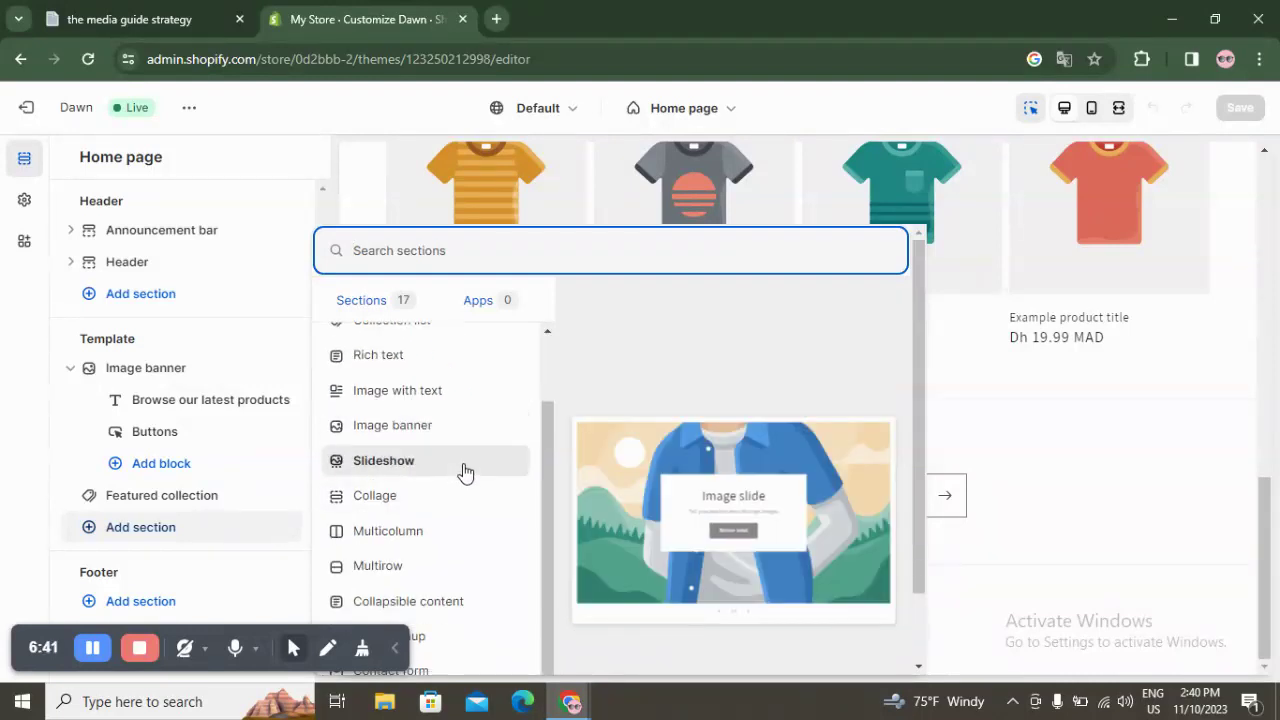
pyautogui.scroll(-3, 463, 465)
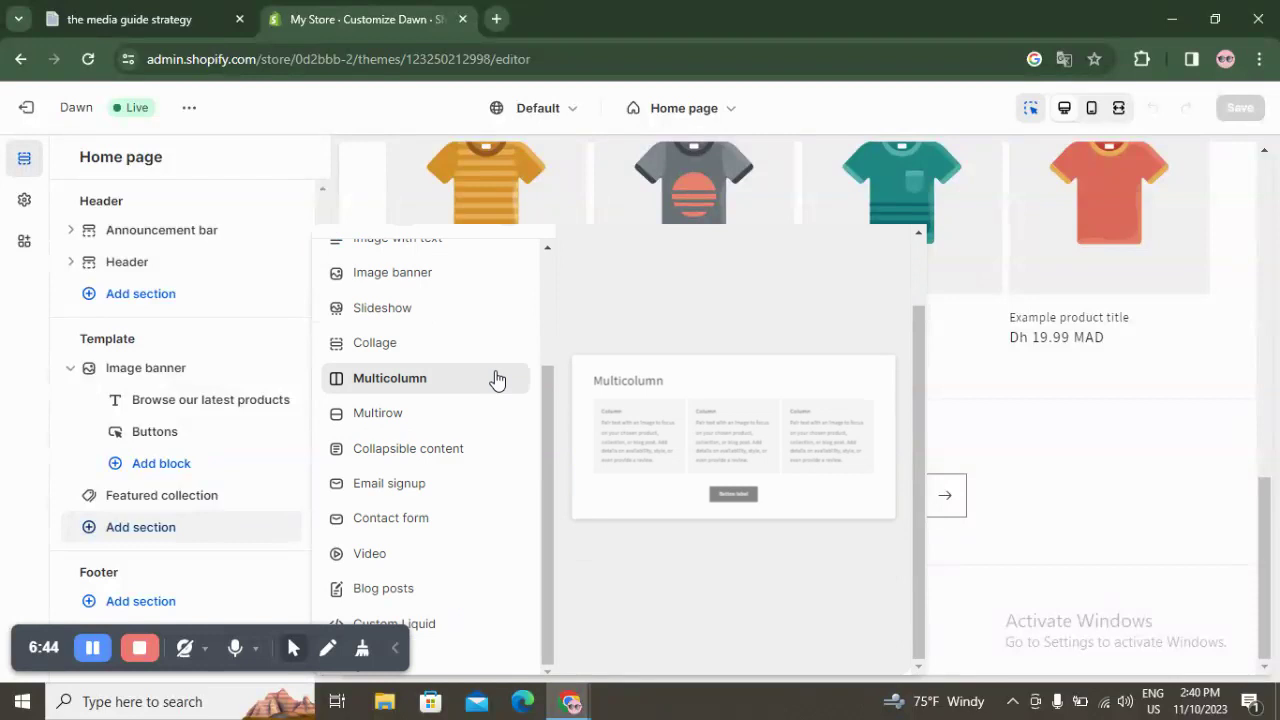